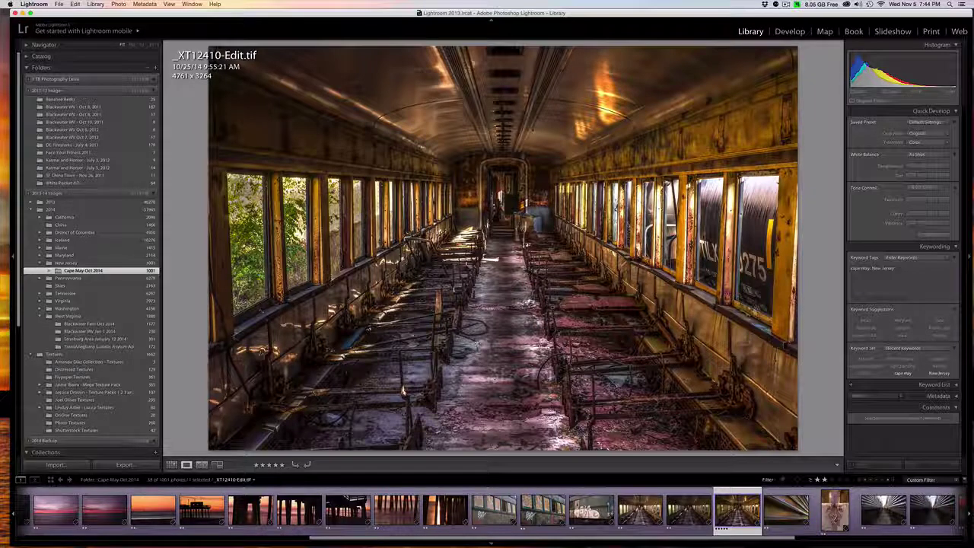
Compare the two train car exposures _XT12410.RAF and _XT12412.RAF, select both and open them as layers in Photoshop
click(639, 508)
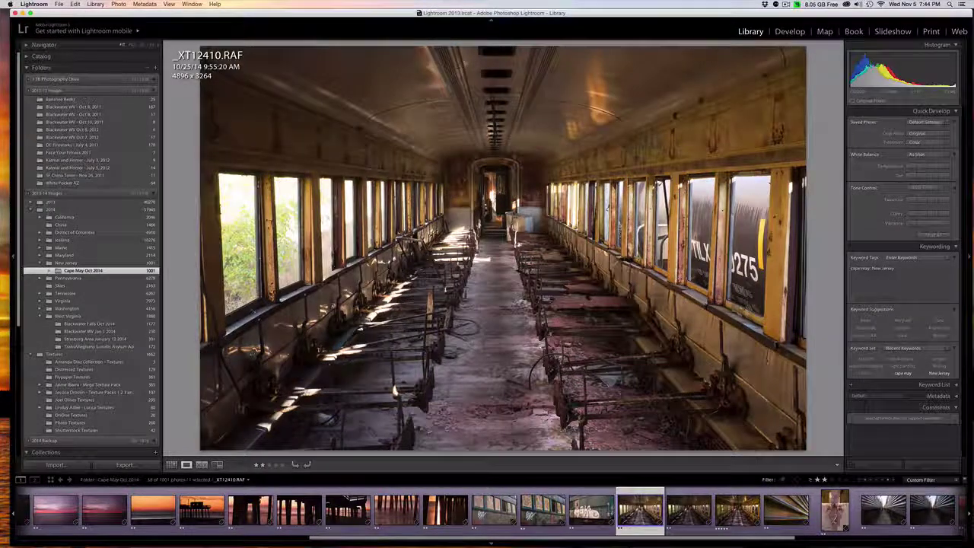
click(688, 509)
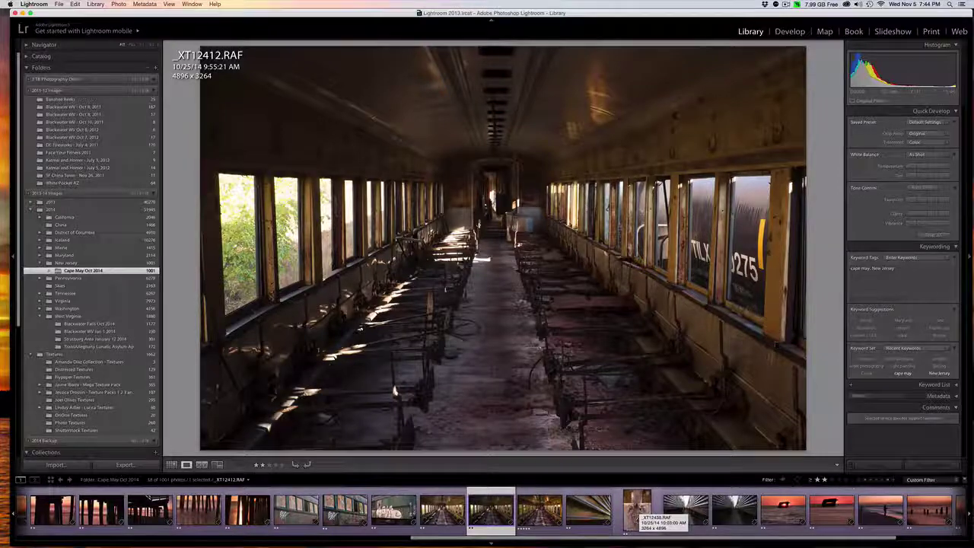
key(Left)
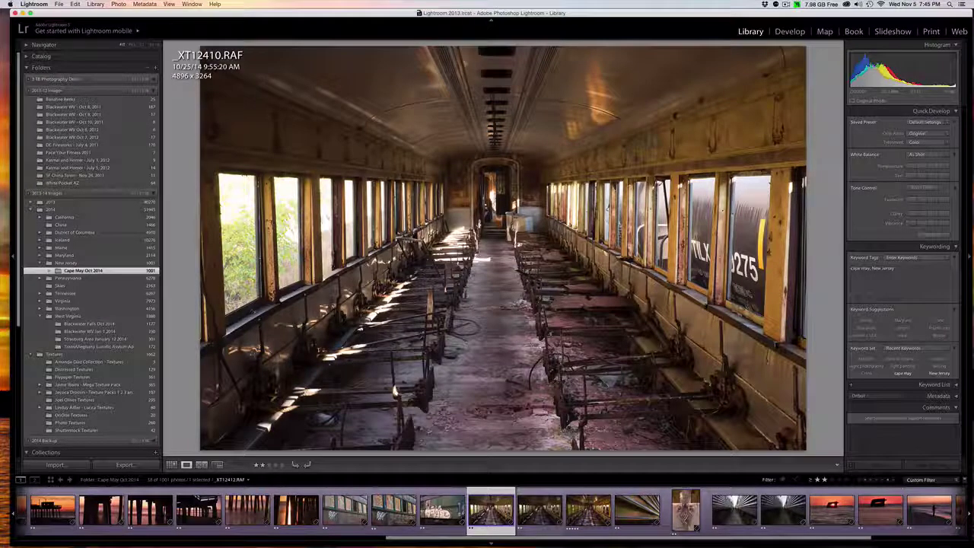
super+click(536, 514)
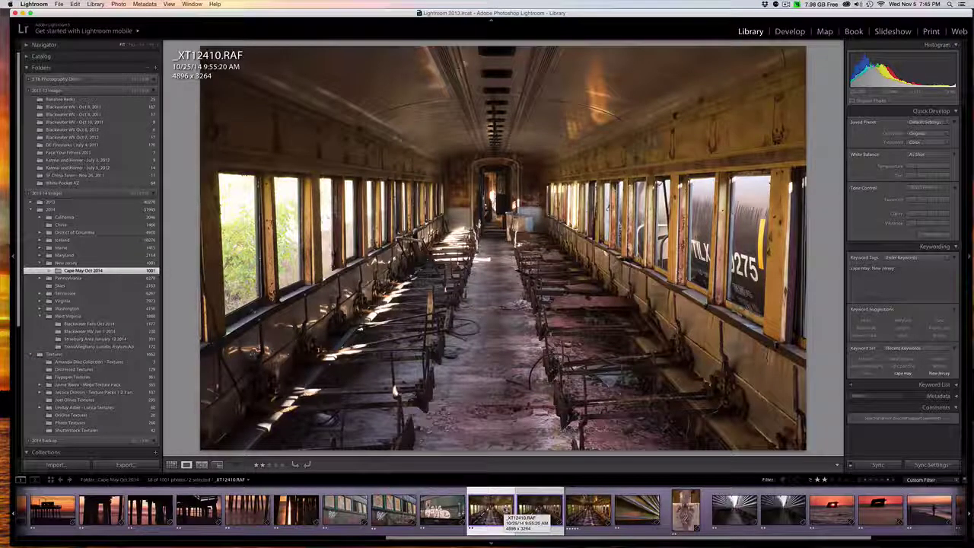
right_click(505, 511)
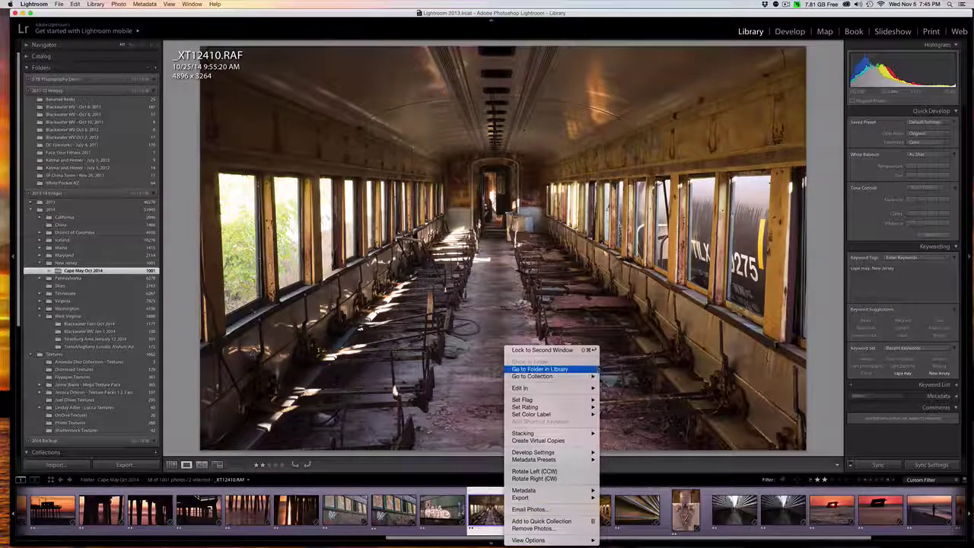
mouse_move(578, 388)
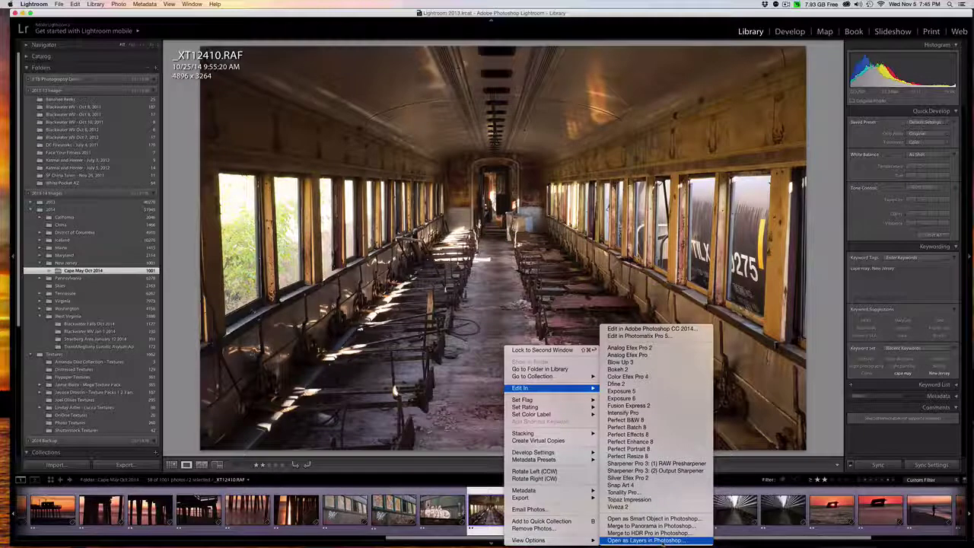
click(655, 540)
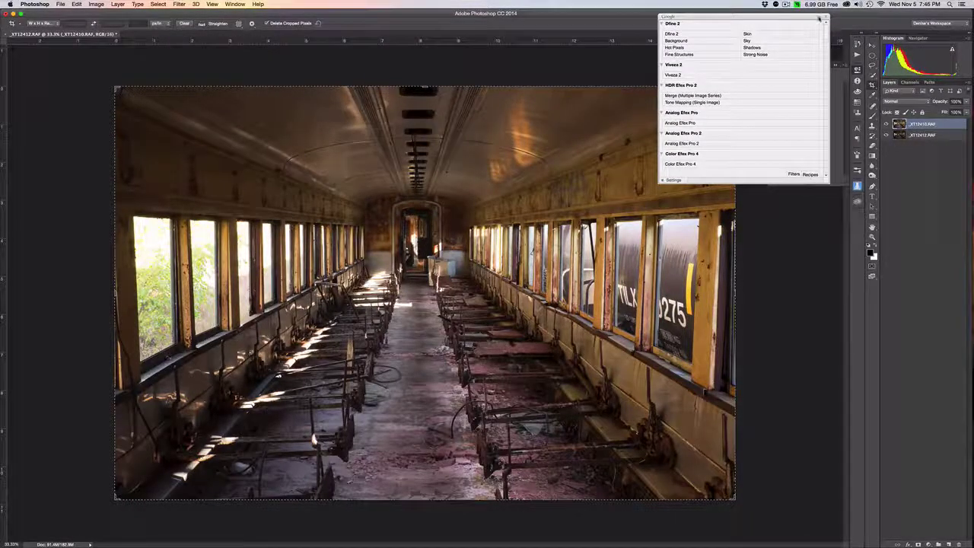
Collapse the floating plug-in filter list and set the upper layer's blend mode to Difference
click(820, 17)
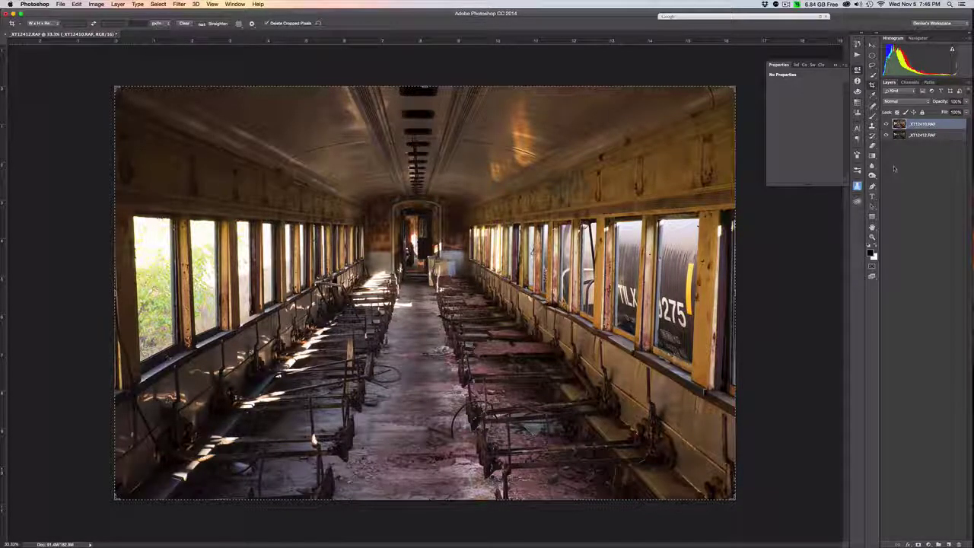
click(897, 100)
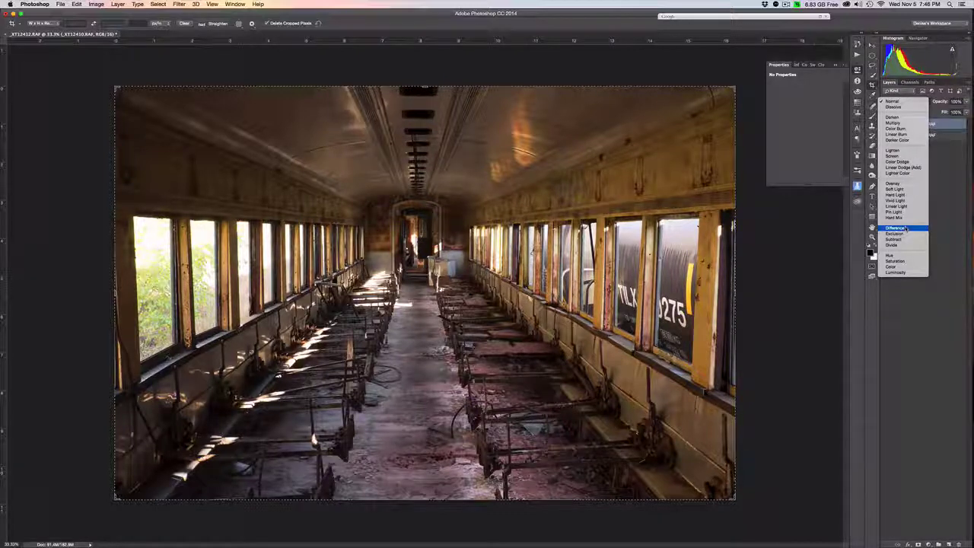
click(904, 229)
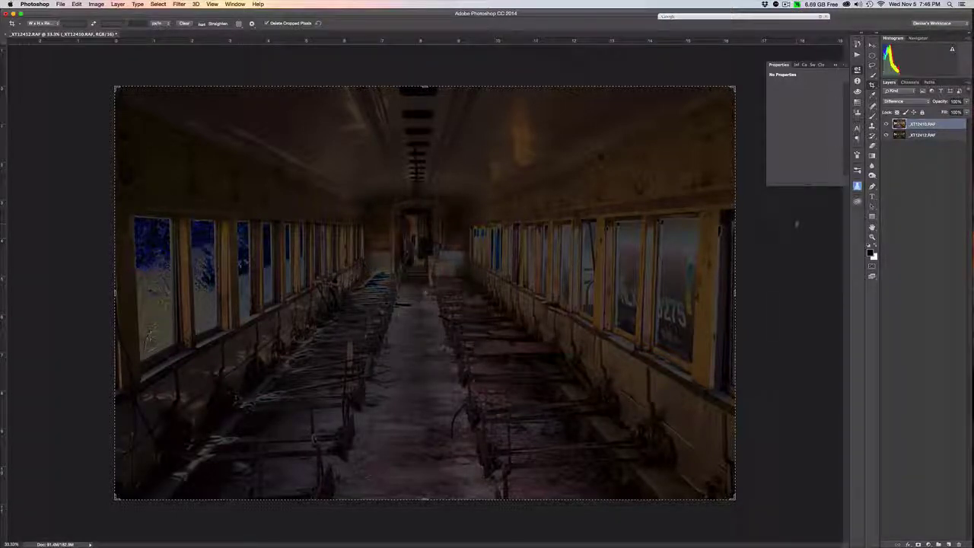
Free Transform the upper layer and nudge it horizontally until its edges align with the layer below, and commit the transform
key(super+t)
key(Right)
key(Right)
key(Right)
key(Right)
key(Right)
key(Right)
key(Right)
key(Right)
key(Right)
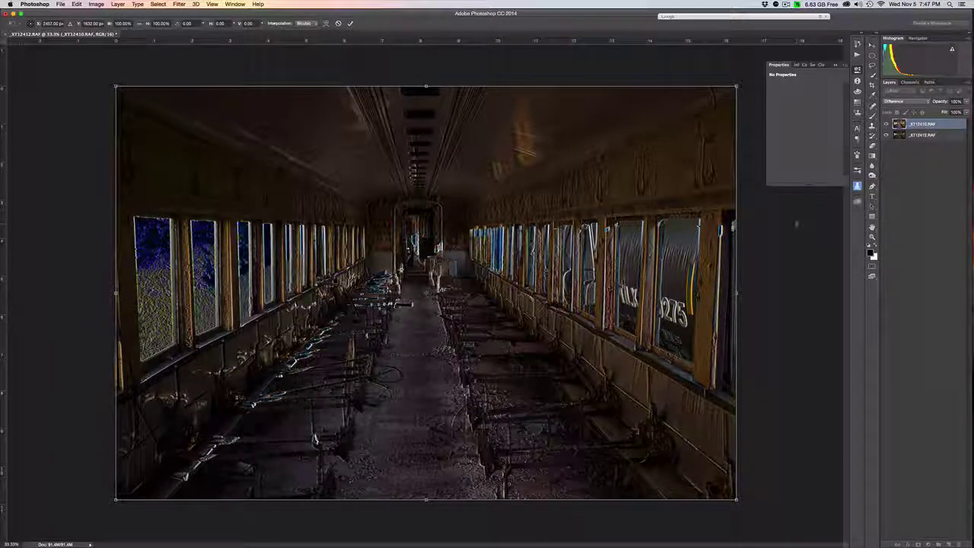
click(77, 4)
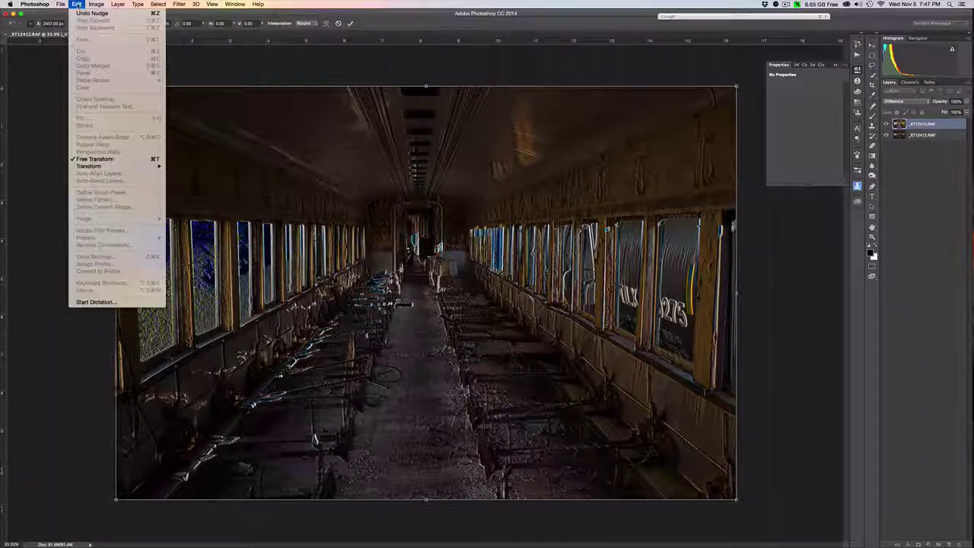
mouse_move(99, 167)
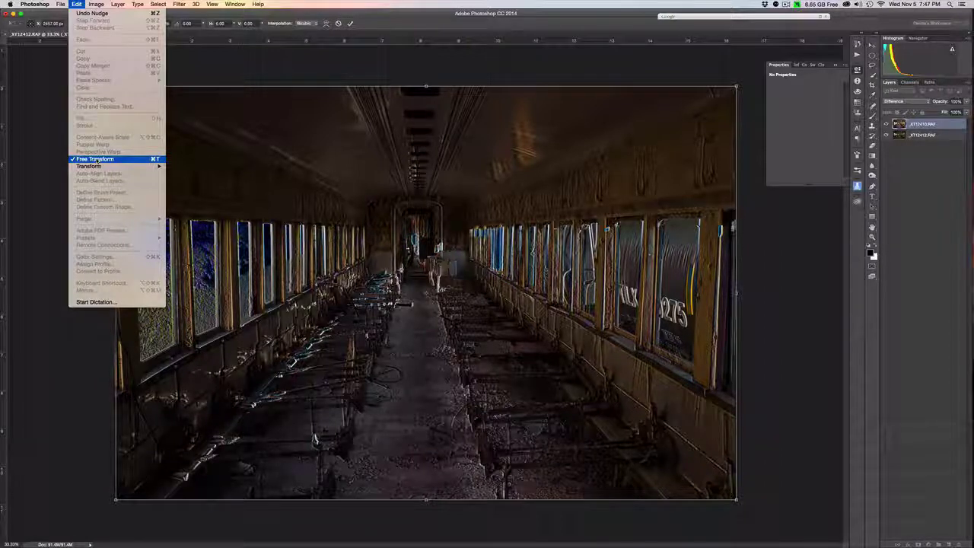
click(95, 159)
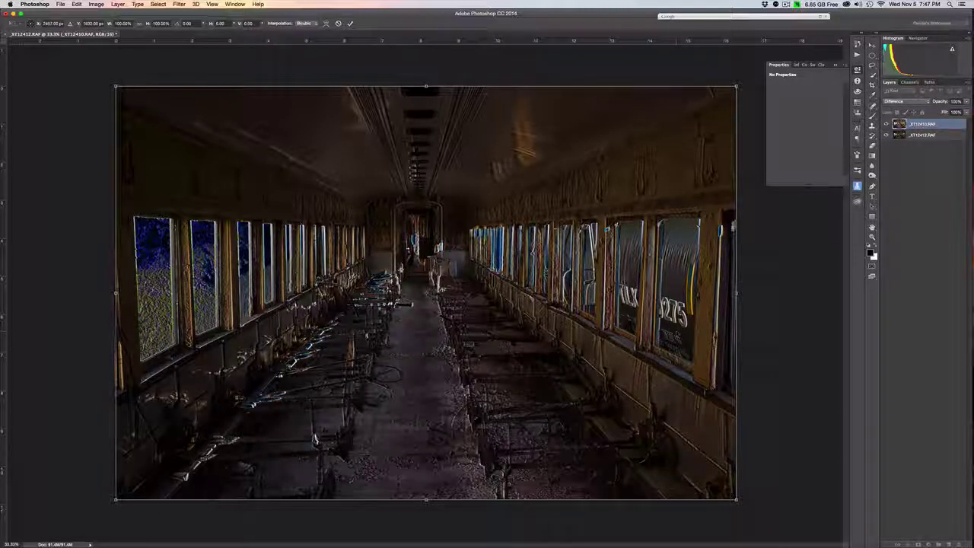
key(Left)
key(Left)
key(Left)
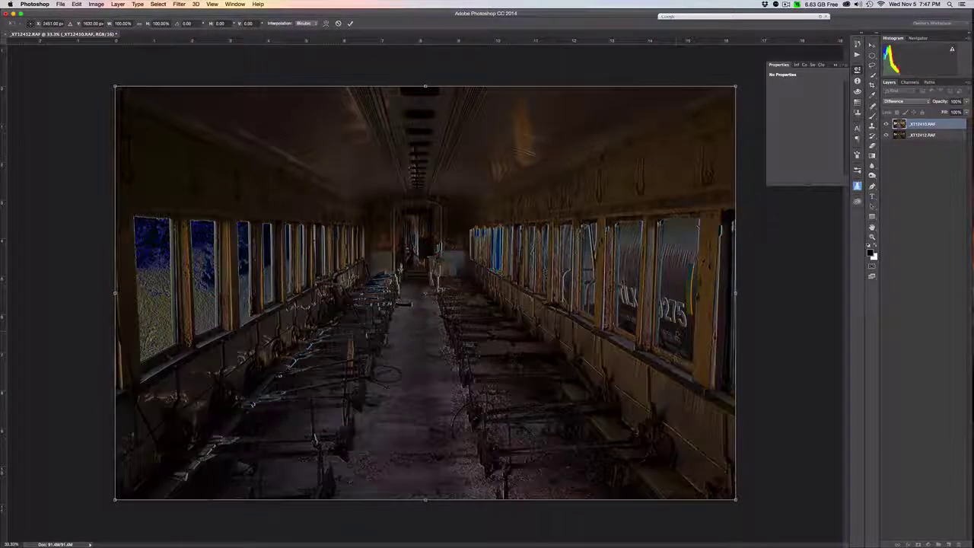
key(Left)
key(Left)
key(Left)
key(Left)
key(Left)
key(Left)
key(Left)
key(Left)
key(Left)
key(Left)
key(Left)
key(Left)
key(Left)
key(Left)
key(Left)
key(Left)
key(Left)
key(Left)
key(Left)
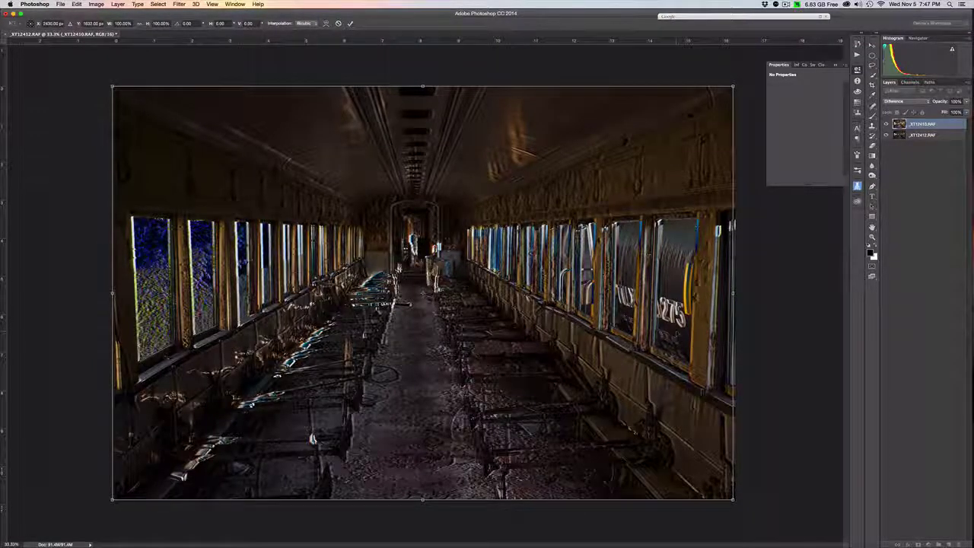
key(Right)
key(Right)
key(Right)
key(Right)
key(Right)
key(Right)
key(Right)
key(Right)
key(Right)
key(Right)
key(Right)
key(Right)
key(Right)
key(Right)
key(Right)
key(Right)
key(Right)
key(Right)
key(Right)
key(Right)
key(Right)
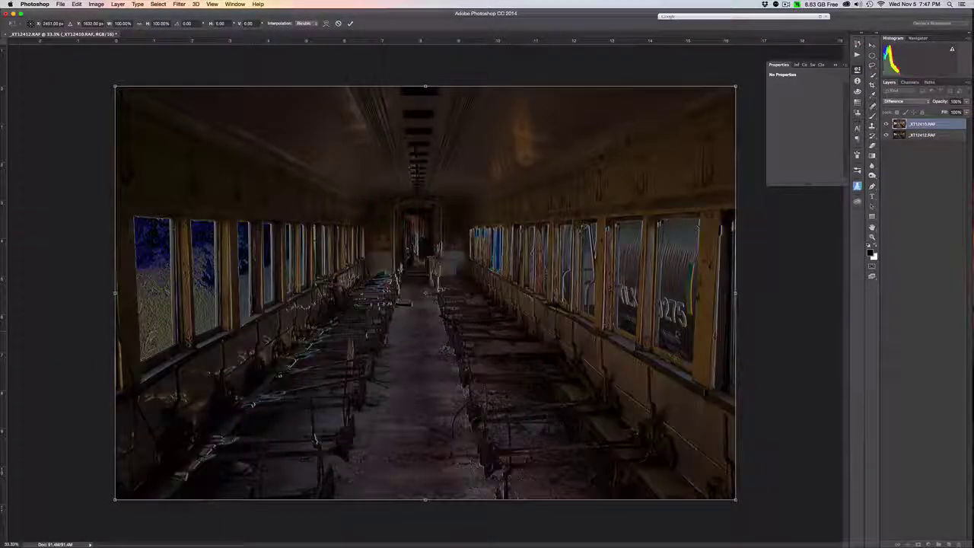
key(Left)
key(Left)
key(Left)
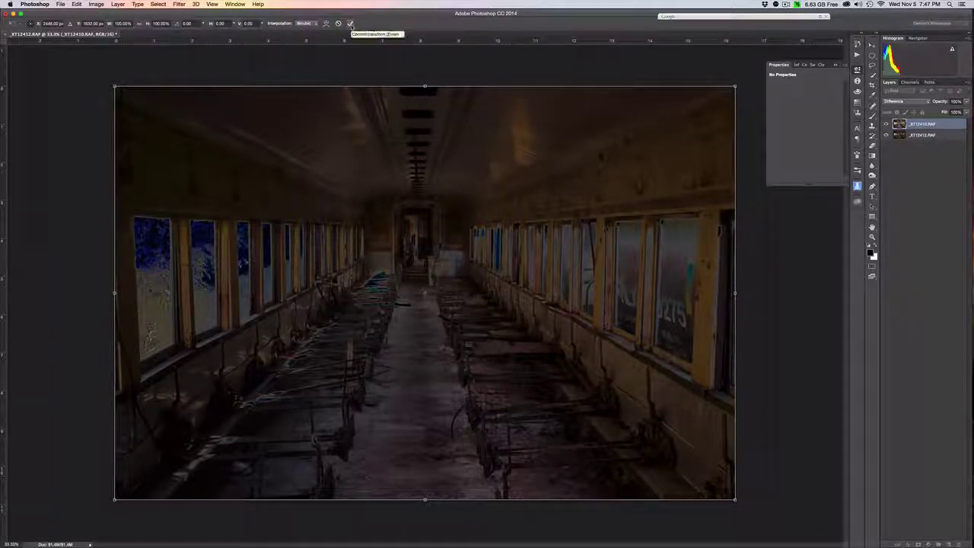
click(350, 24)
key(c)
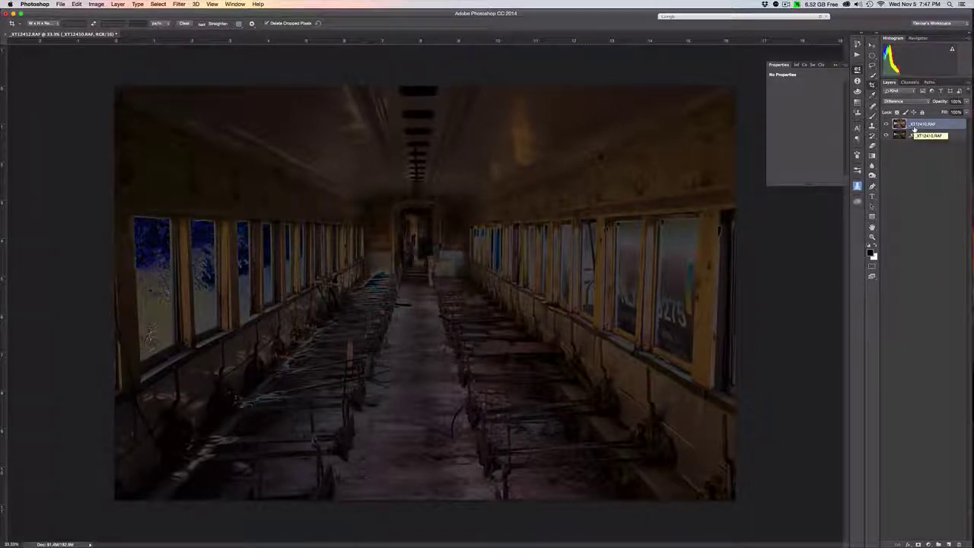
Set the upper layer's blend mode back to Normal and toggle its visibility to compare the two exposures
click(904, 102)
scroll(903, 75, up, 3)
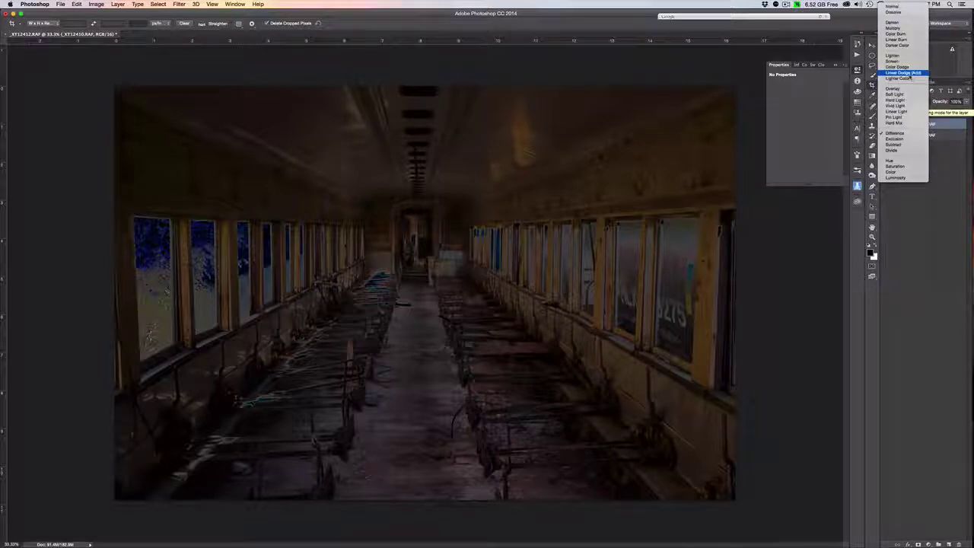
click(896, 7)
click(891, 7)
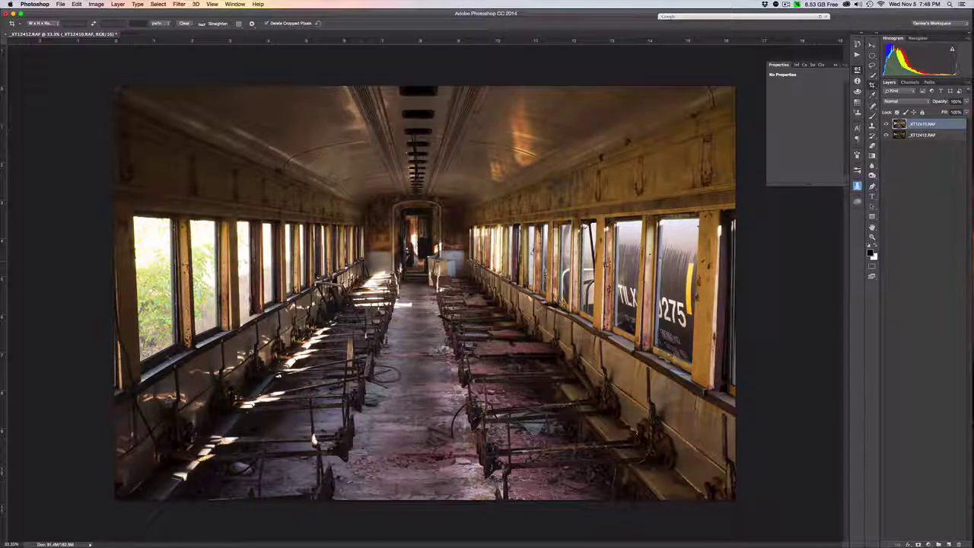
click(886, 124)
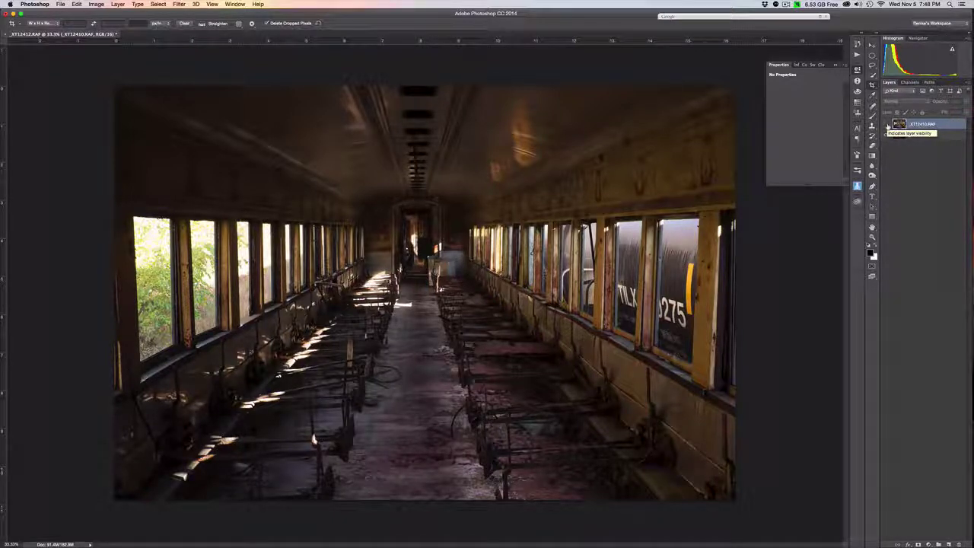
click(886, 124)
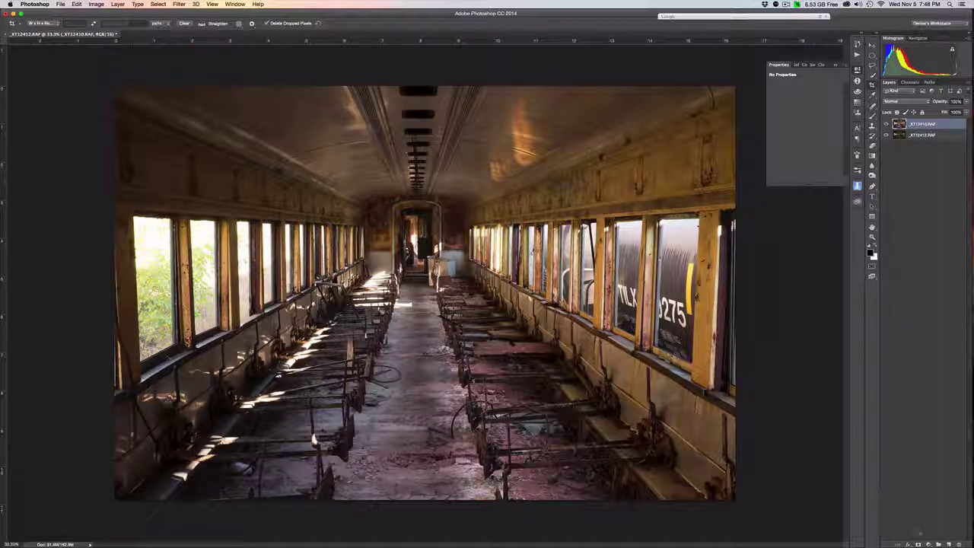
Add a white layer mask to the upper layer and ready the Brush tool with black as the foreground color
click(917, 544)
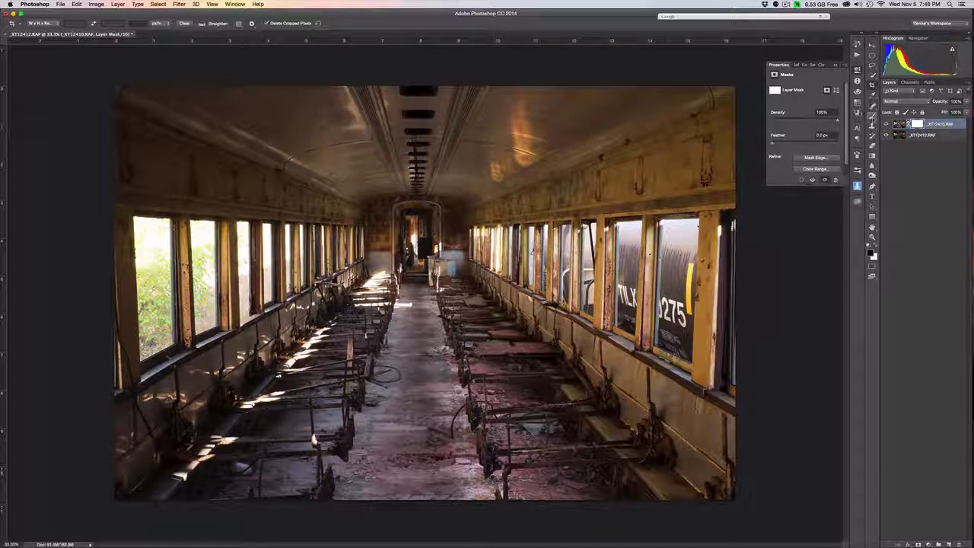
click(872, 116)
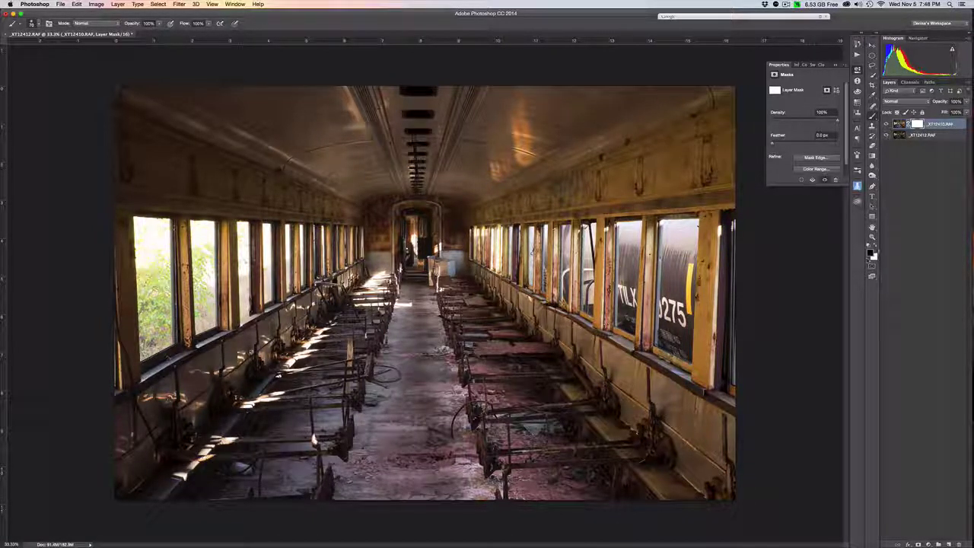
click(875, 249)
click(867, 257)
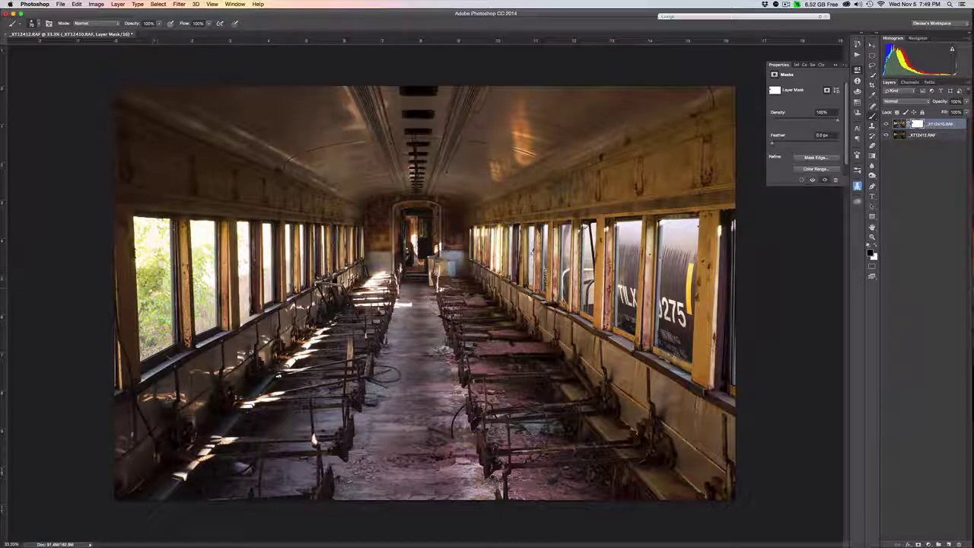
Paint black on the mask over the bright windows along both sides of the train car, enlarging the brush for wider panes
mouse_move(163, 268)
mouse_down()
mouse_move(164, 298)
mouse_move(144, 314)
mouse_move(151, 352)
mouse_move(167, 312)
mouse_move(148, 355)
mouse_move(156, 352)
mouse_up()
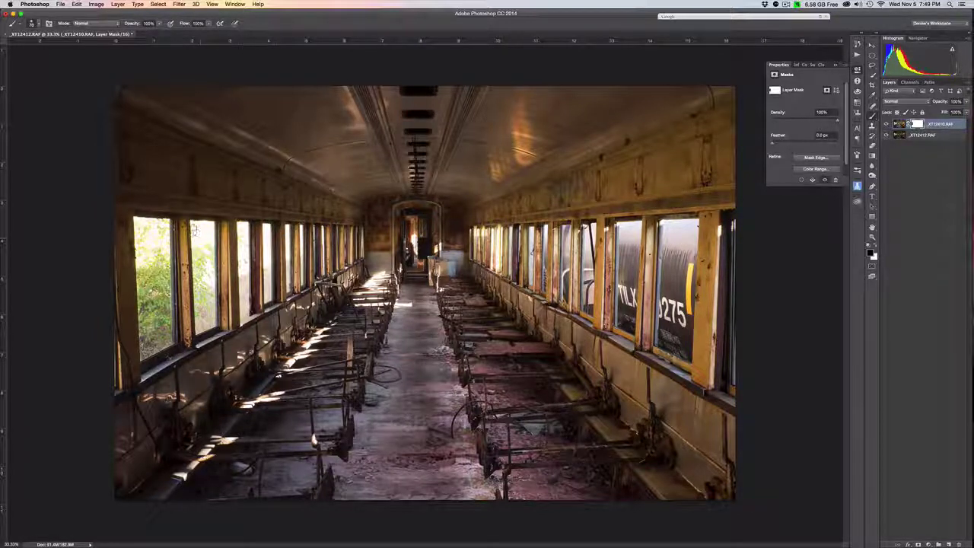
mouse_move(194, 233)
mouse_down()
mouse_move(207, 229)
mouse_move(210, 250)
mouse_move(205, 260)
mouse_move(197, 241)
mouse_move(199, 287)
mouse_move(207, 268)
mouse_move(211, 295)
mouse_move(204, 308)
mouse_move(199, 298)
mouse_move(200, 332)
mouse_move(211, 312)
mouse_up()
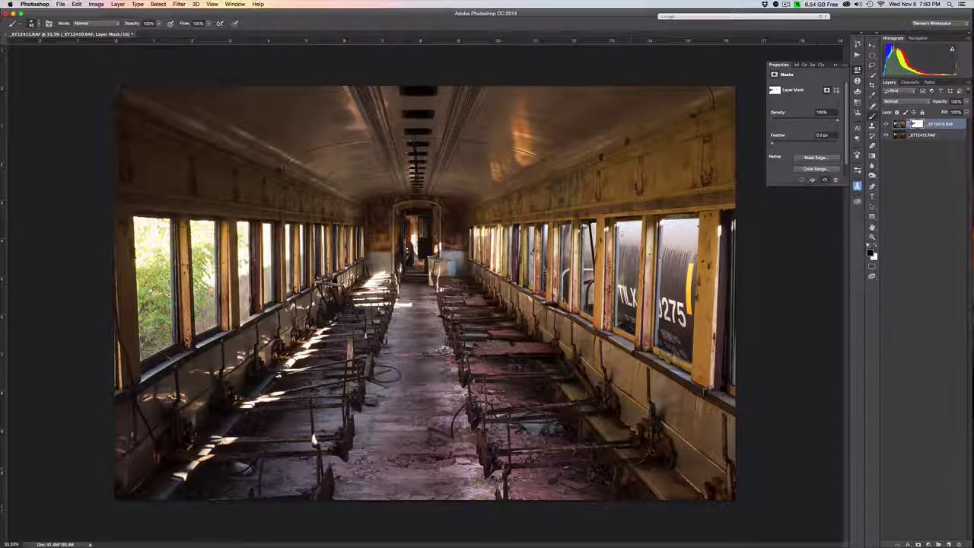
mouse_move(621, 239)
mouse_down()
mouse_move(620, 227)
mouse_move(639, 226)
mouse_move(624, 259)
mouse_move(624, 267)
mouse_move(639, 258)
mouse_move(622, 282)
mouse_move(622, 292)
mouse_move(635, 292)
mouse_up()
key(bracketright)
key(bracketright)
key(bracketright)
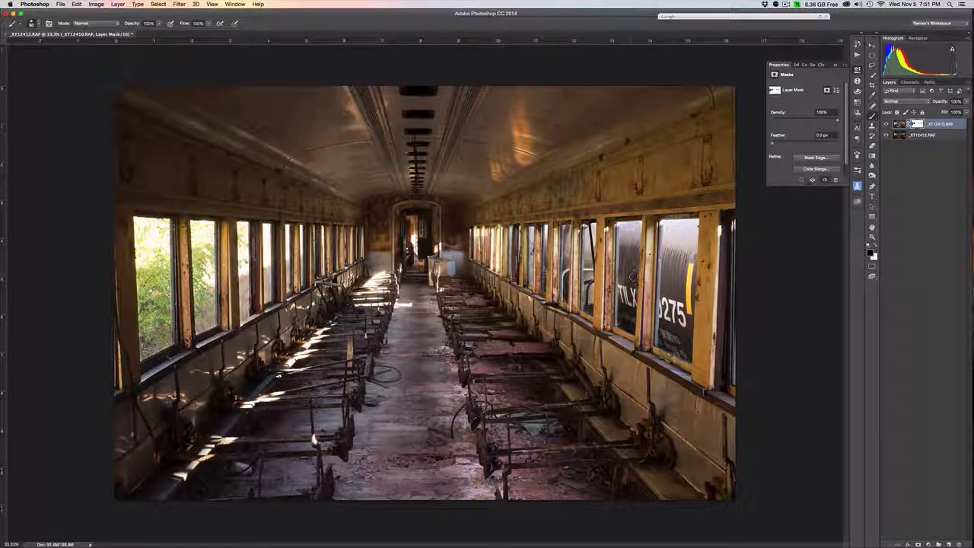
mouse_move(689, 228)
mouse_down()
mouse_move(668, 231)
mouse_move(690, 226)
mouse_move(688, 259)
mouse_move(668, 238)
mouse_move(661, 259)
mouse_move(684, 274)
mouse_move(694, 259)
mouse_move(686, 306)
mouse_move(664, 306)
mouse_move(666, 343)
mouse_move(687, 339)
mouse_move(686, 310)
mouse_move(672, 335)
mouse_move(669, 317)
mouse_move(674, 238)
mouse_move(696, 228)
mouse_up()
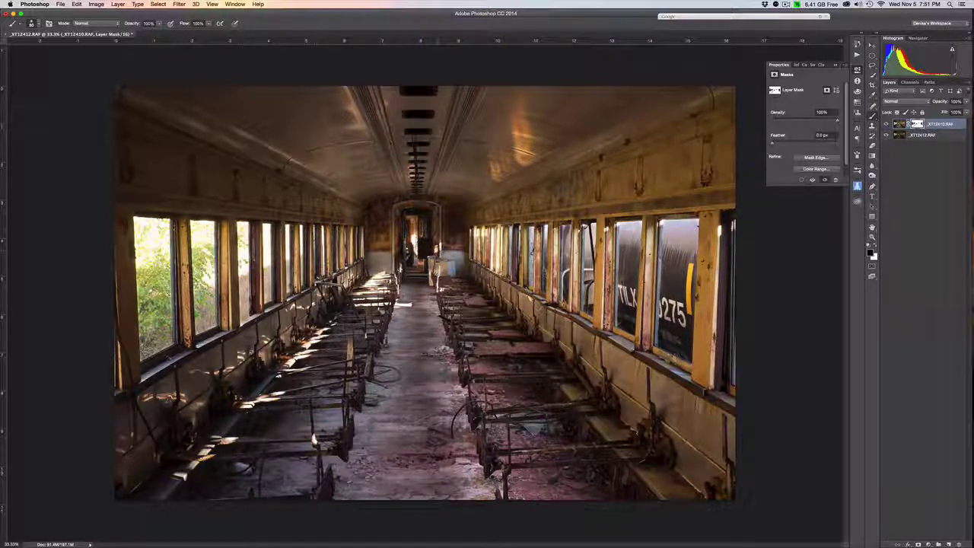
Paint black on the mask over the bright spots around the far doorway and the farthest right-hand windows
mouse_move(437, 256)
mouse_down()
mouse_move(438, 286)
mouse_move(442, 266)
mouse_move(462, 268)
mouse_move(446, 255)
mouse_up()
mouse_move(368, 268)
mouse_down()
mouse_move(416, 248)
mouse_move(416, 258)
mouse_up()
mouse_move(486, 231)
mouse_down()
mouse_move(479, 255)
mouse_move(490, 251)
mouse_move(494, 263)
mouse_move(499, 228)
mouse_up()
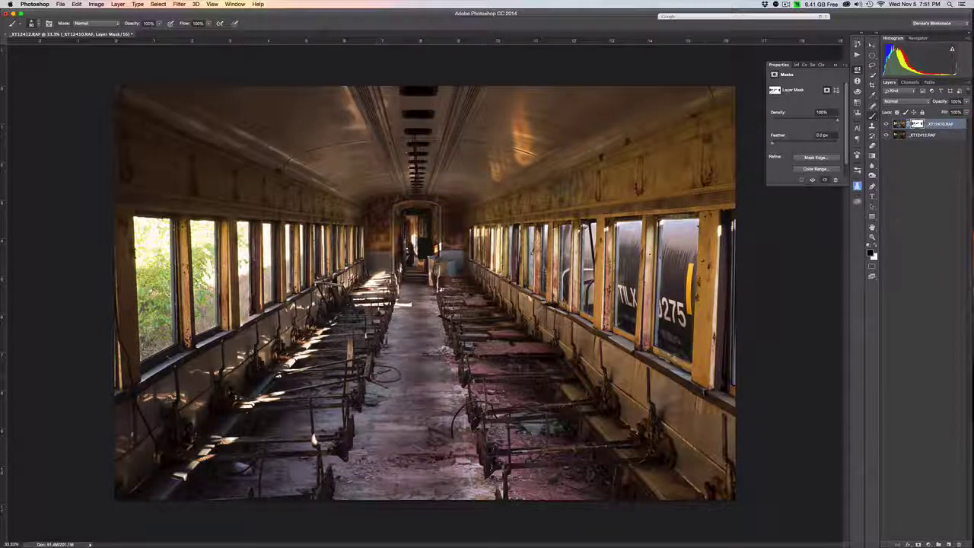
Display the layer mask alone, fill the gaps in its window areas with black, and return to the image with the layer selected
alt+click(916, 124)
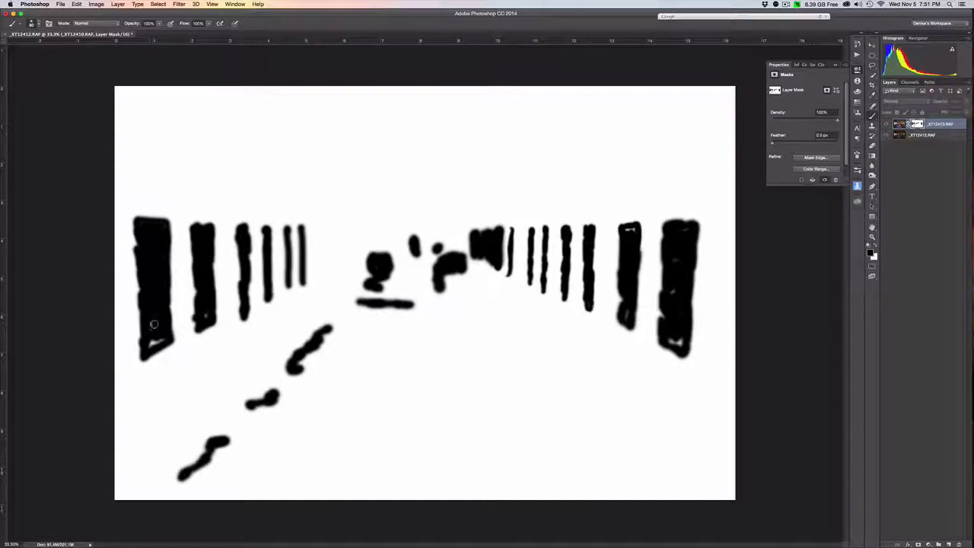
drag(152, 325, 158, 339)
drag(623, 314, 627, 316)
mouse_move(671, 339)
mouse_down()
mouse_move(664, 324)
mouse_move(681, 284)
mouse_up()
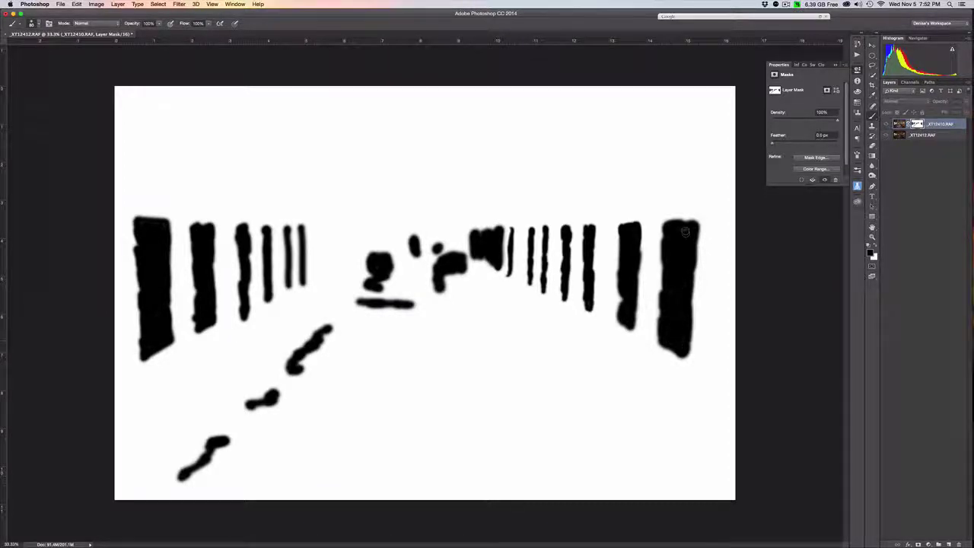
alt+click(916, 124)
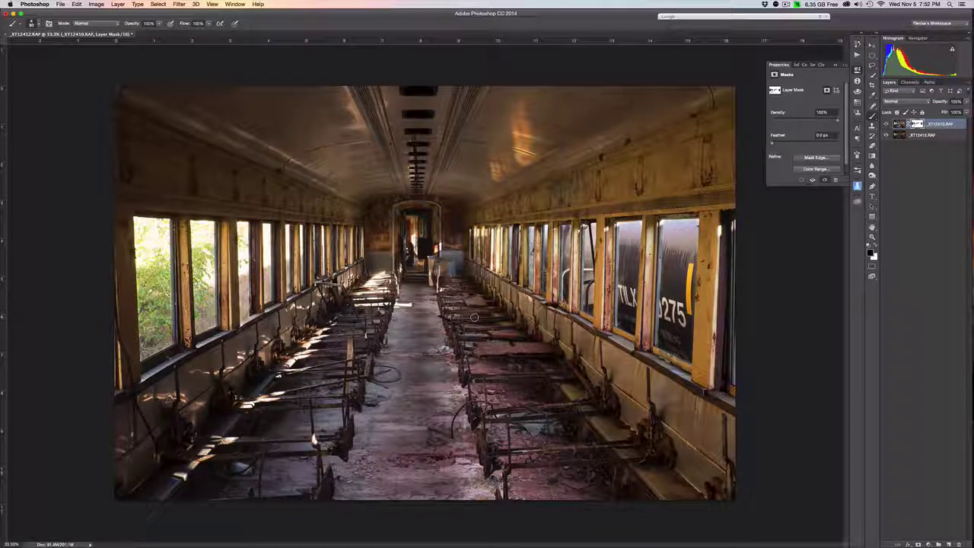
click(936, 124)
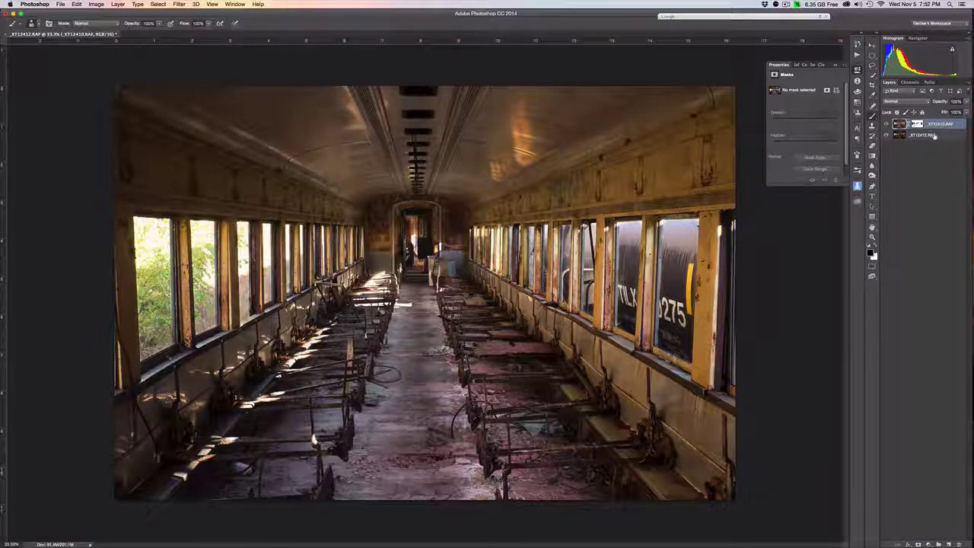
Stamp the two selected exposure layers as a merged copy on a new layer above them, and duplicate that merged layer
click(945, 134)
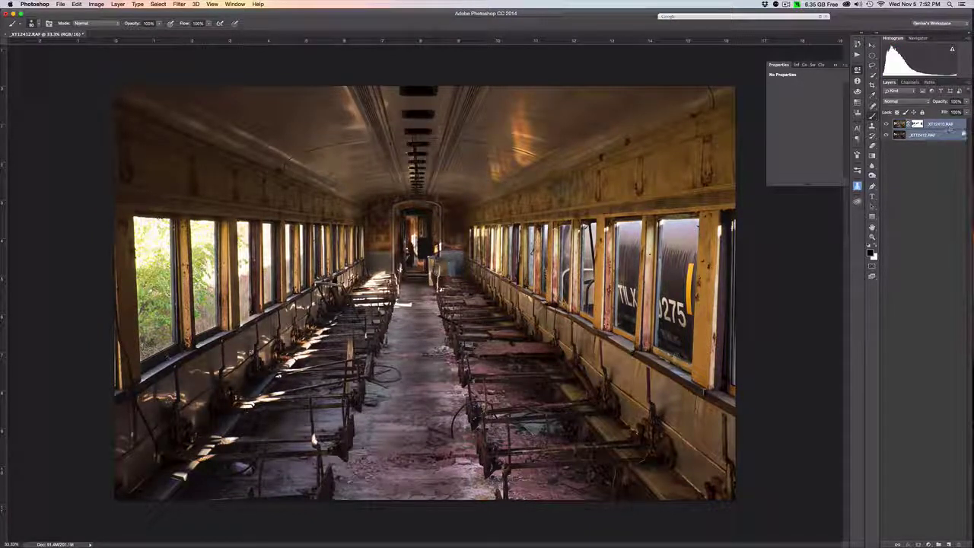
right_click(933, 136)
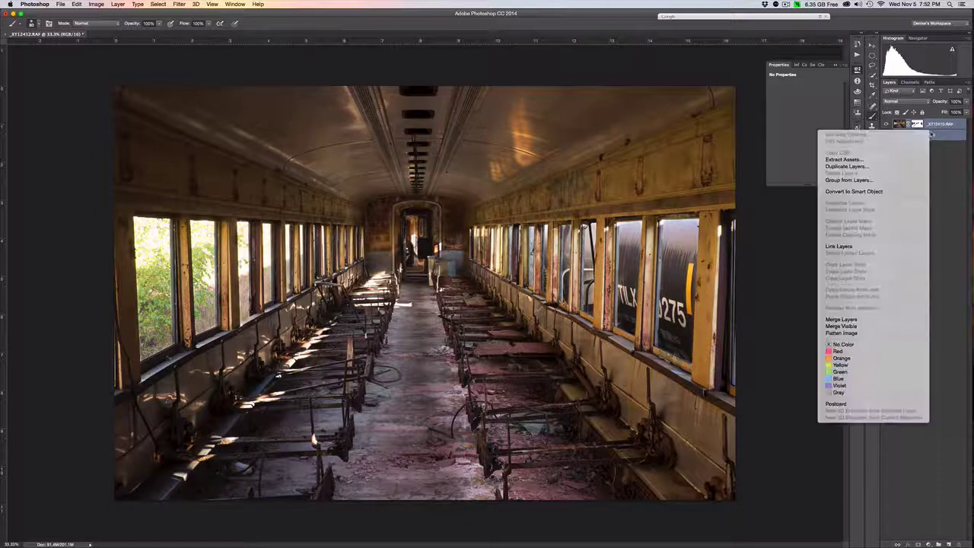
alt+click(840, 326)
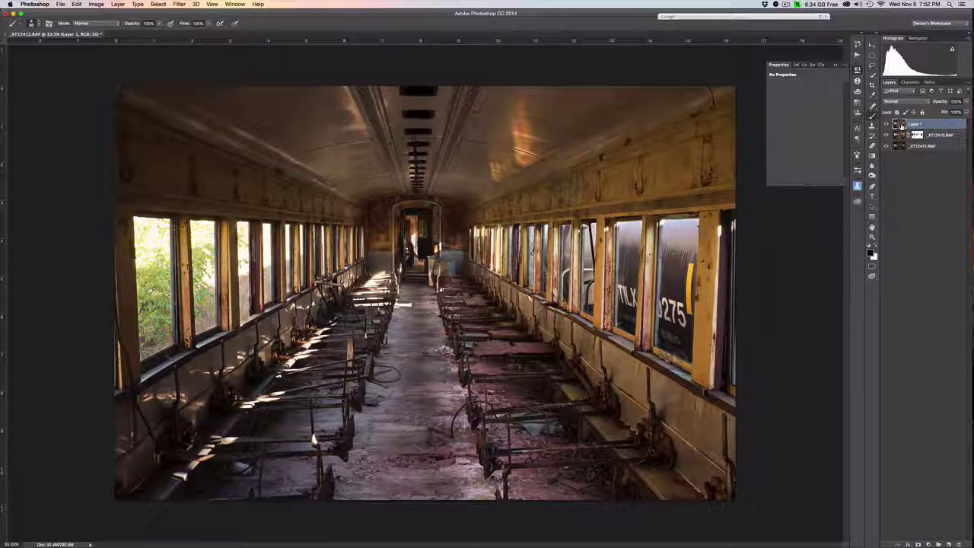
key(super+j)
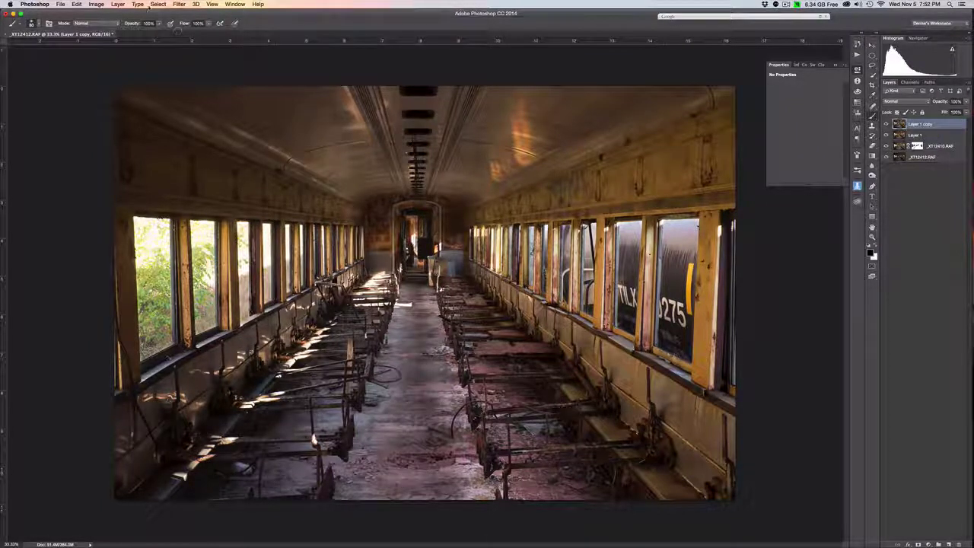
Open the duplicated layer in the Camera Raw Filter and set Highlights to -100, Shadows to +100 and Whites to +37
click(118, 5)
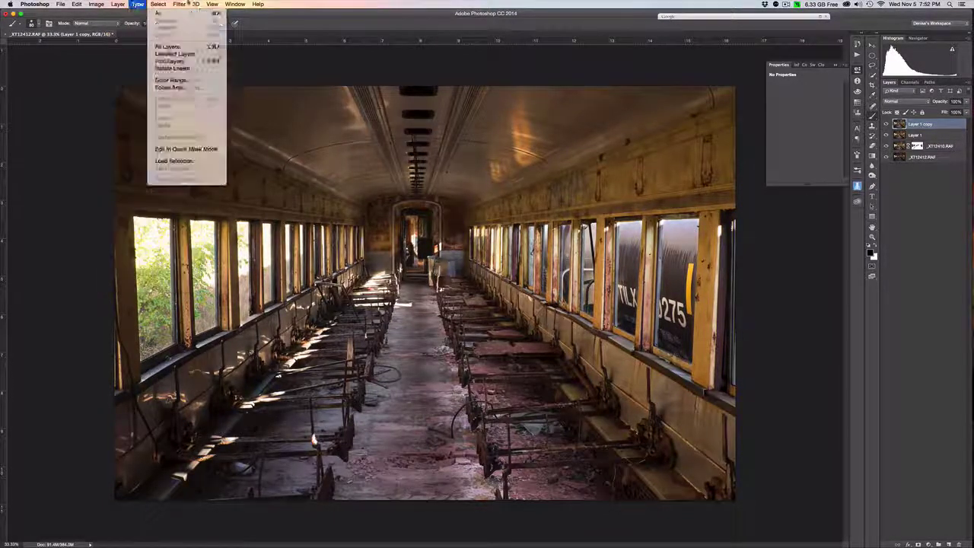
click(158, 5)
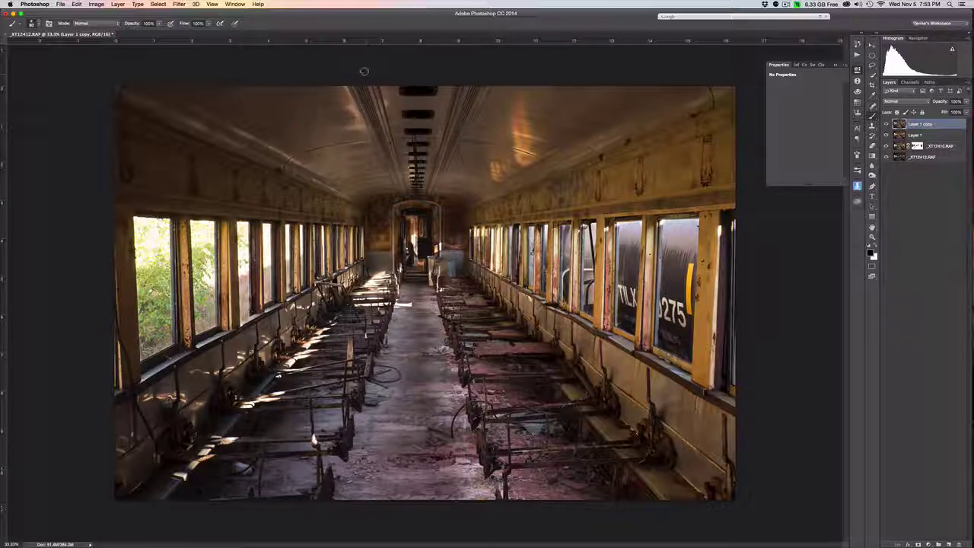
click(179, 4)
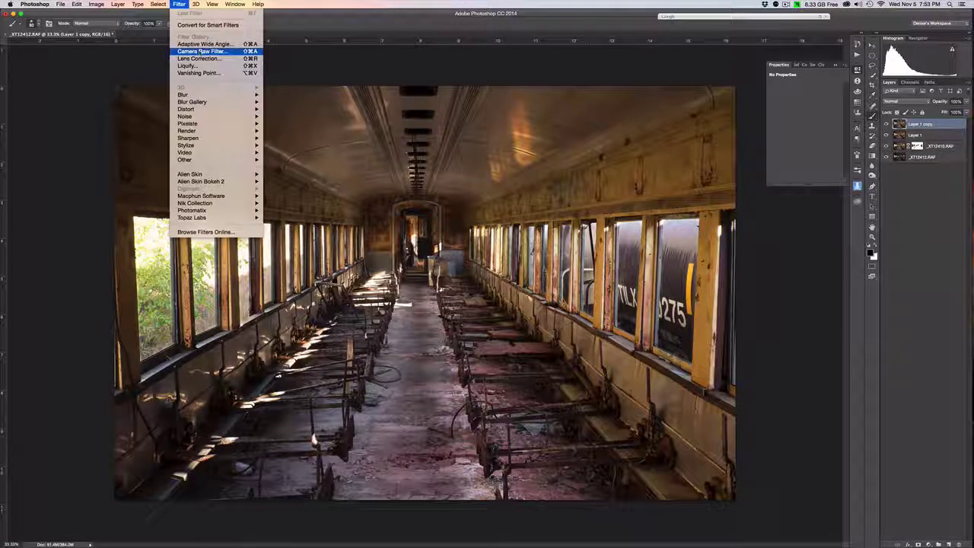
click(202, 51)
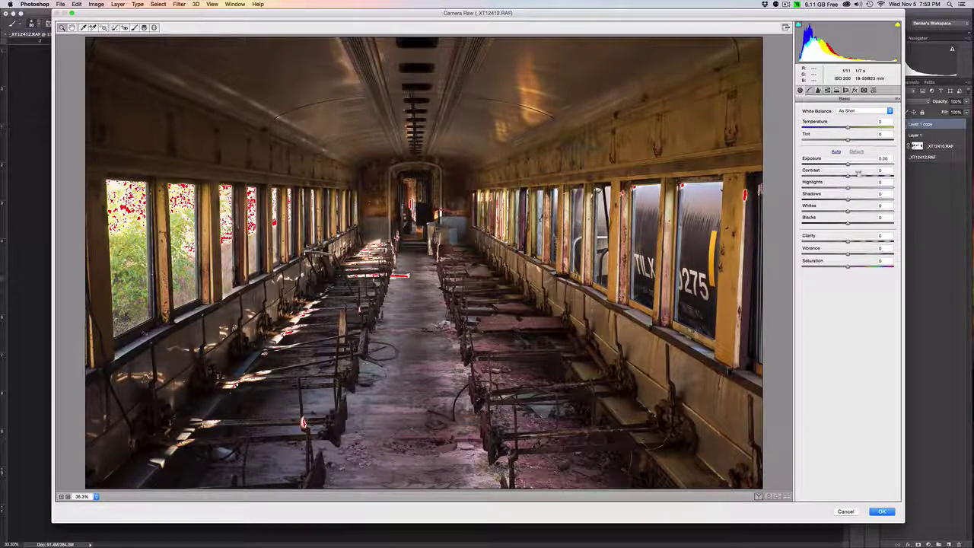
drag(848, 188, 895, 199)
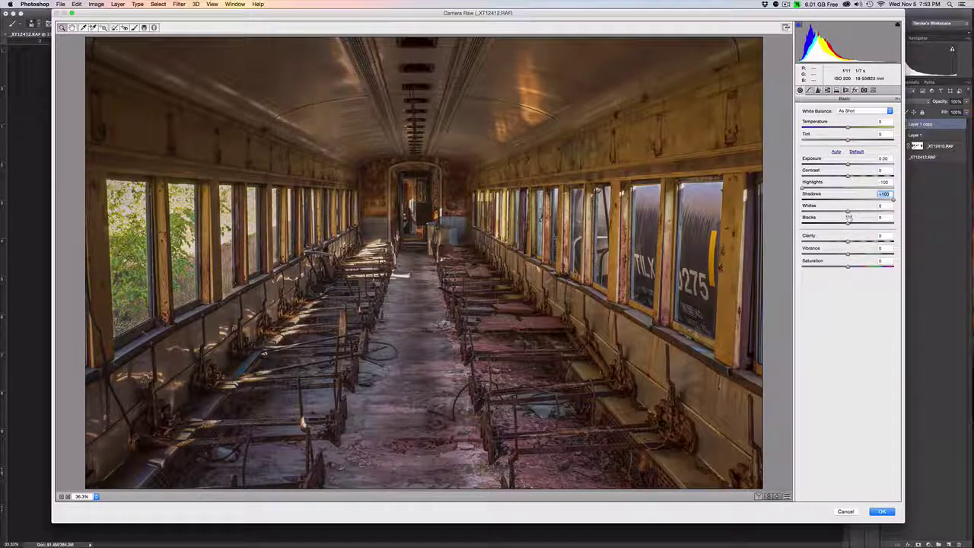
key(alt)
drag(848, 213, 865, 214)
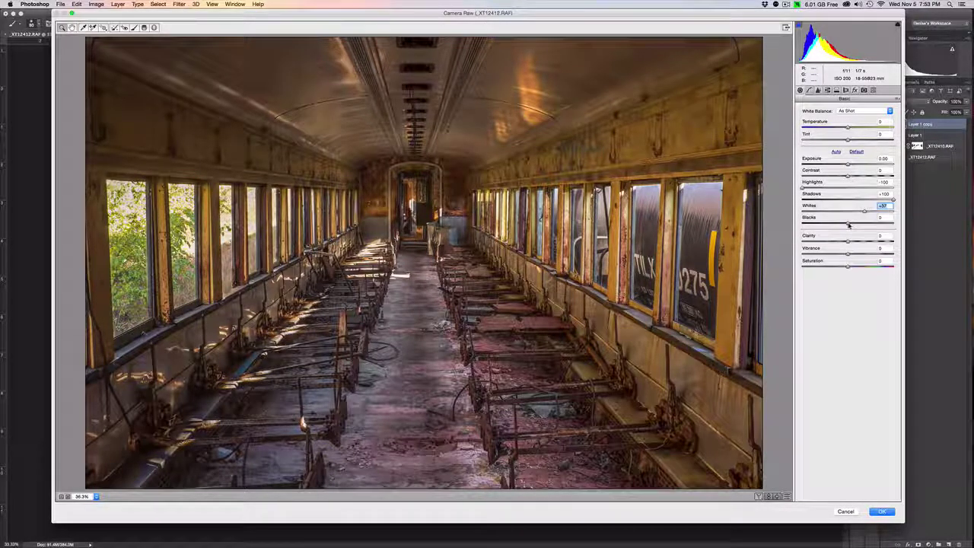
Set Blacks to 0, Clarity to +28 and Contrast to +25, and apply the Camera Raw adjustments
key(alt)
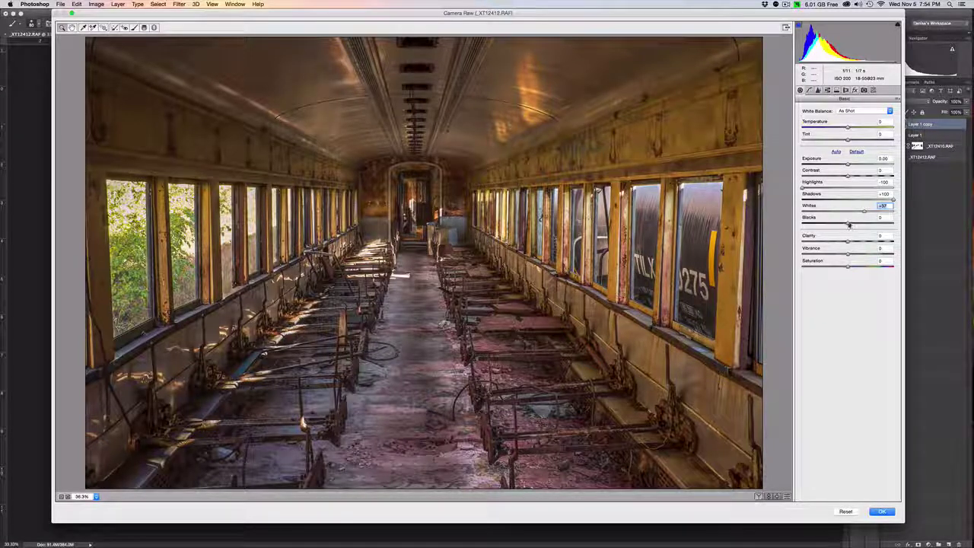
drag(849, 224, 849, 224)
text(0)
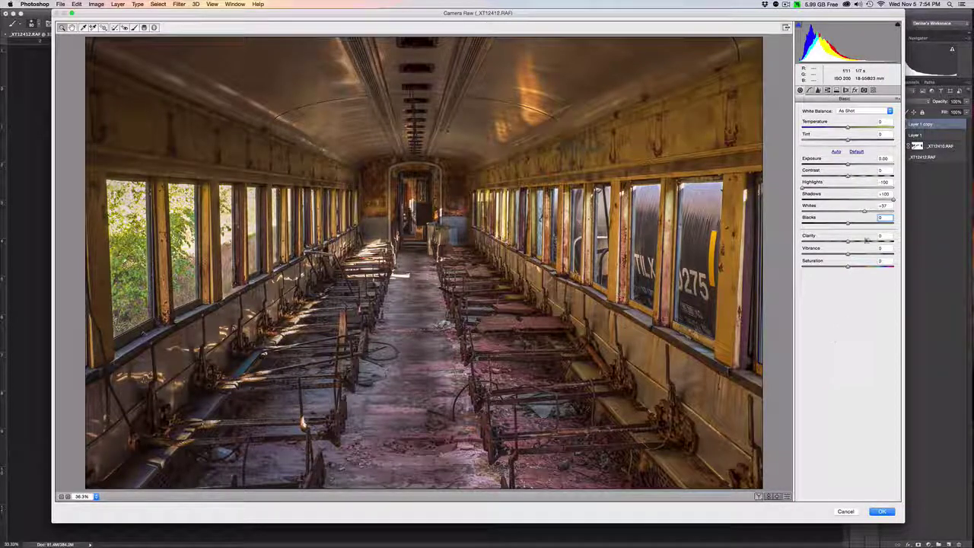
drag(849, 241, 861, 242)
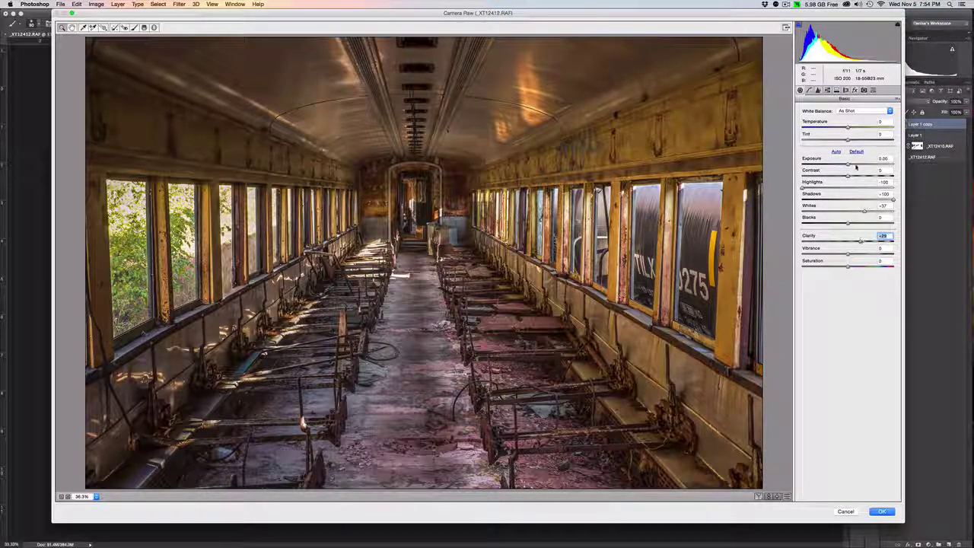
drag(848, 176, 858, 177)
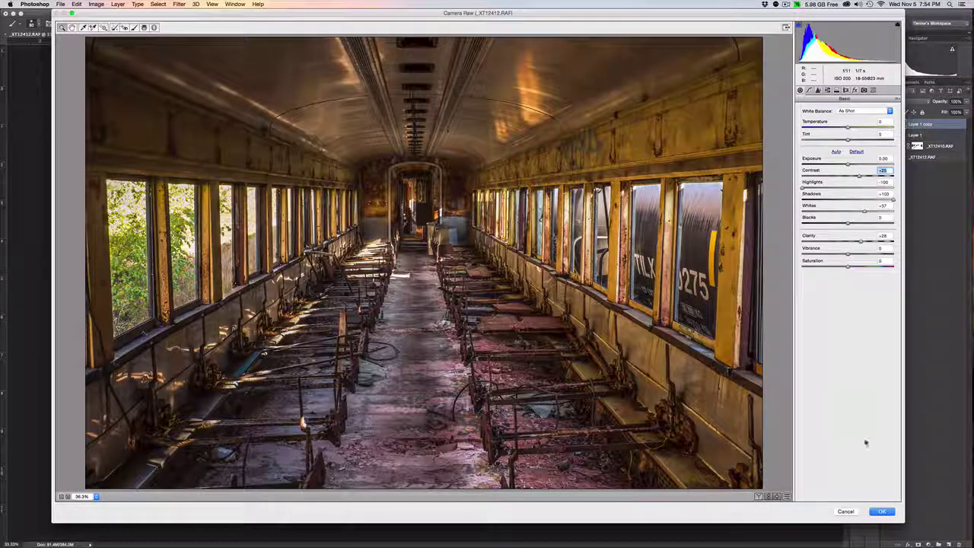
click(881, 511)
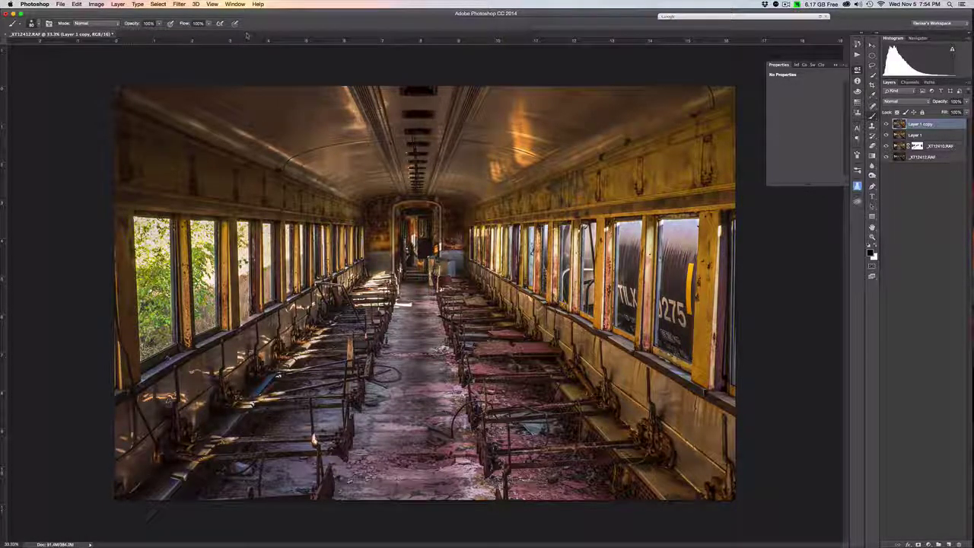
Run the Camera Raw Filter on the layer again with Exposure +0.50, Contrast +8, Clarity +48 and Vibrance +13
click(179, 4)
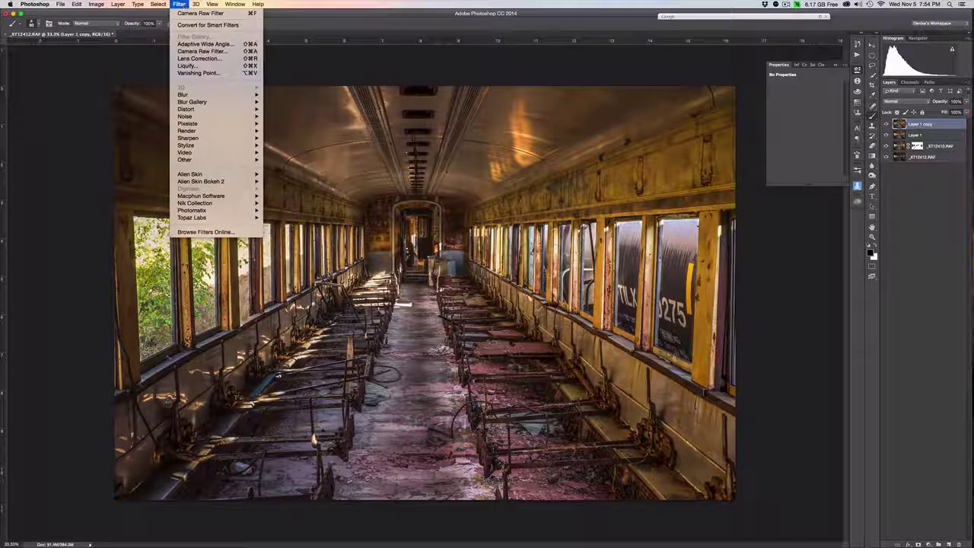
click(201, 50)
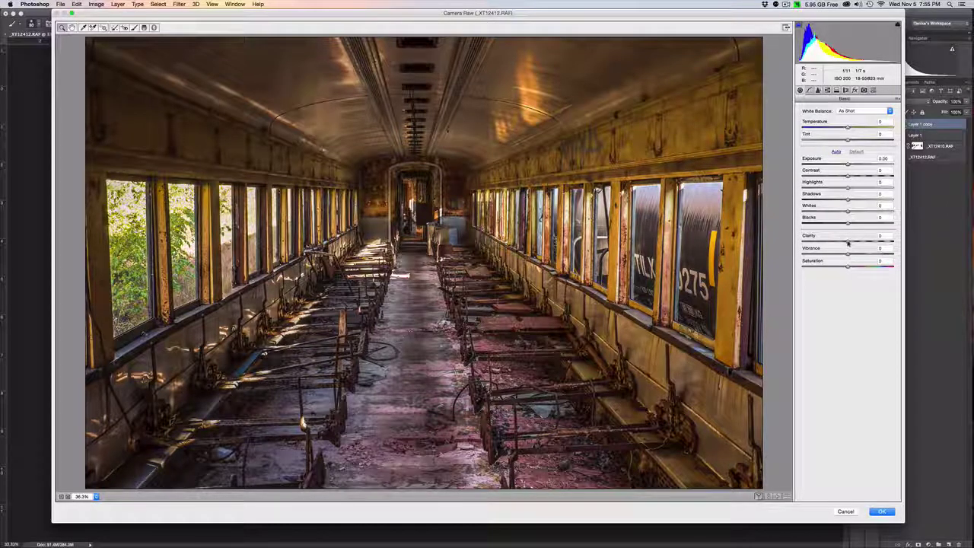
drag(847, 242, 866, 240)
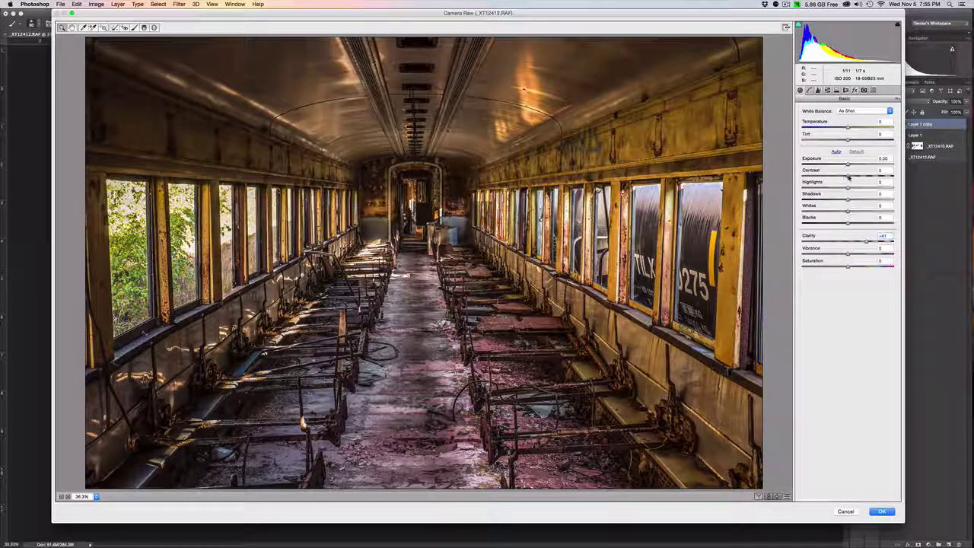
drag(849, 176, 855, 165)
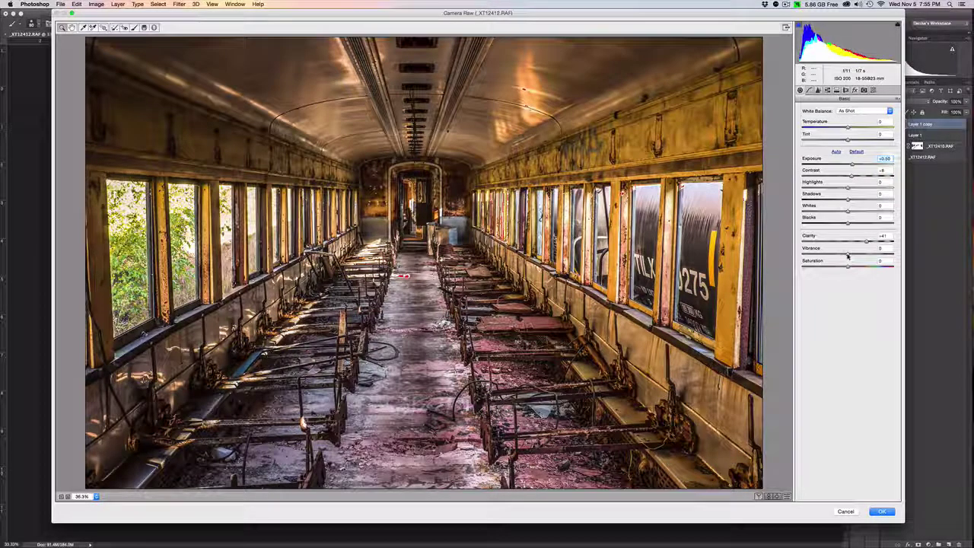
drag(849, 254, 854, 254)
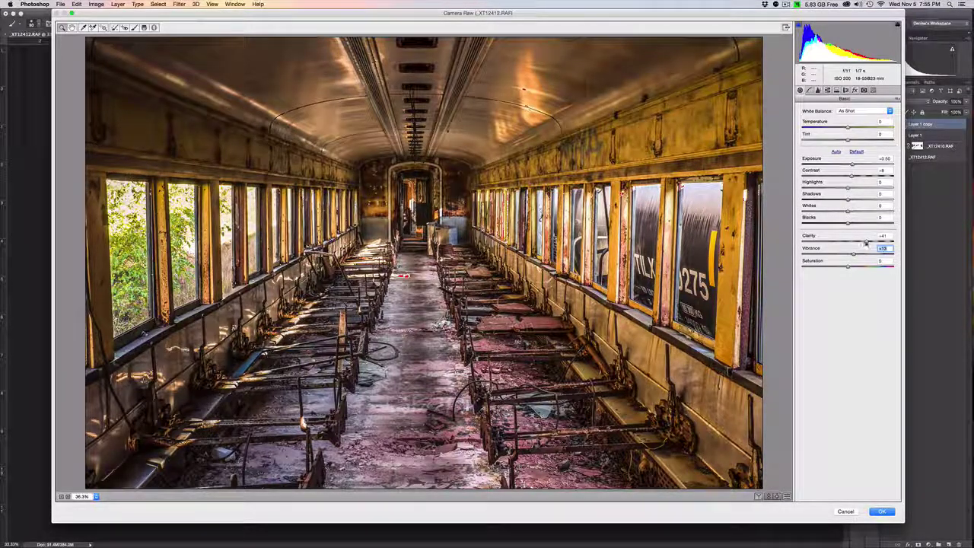
drag(865, 242, 869, 242)
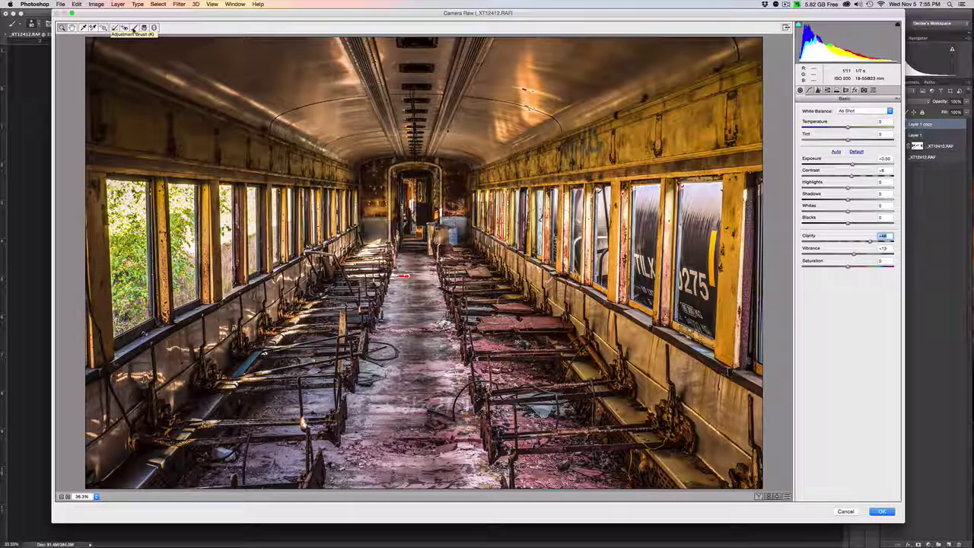
Activate the Adjustment Brush and set its Highlights to -22
click(133, 28)
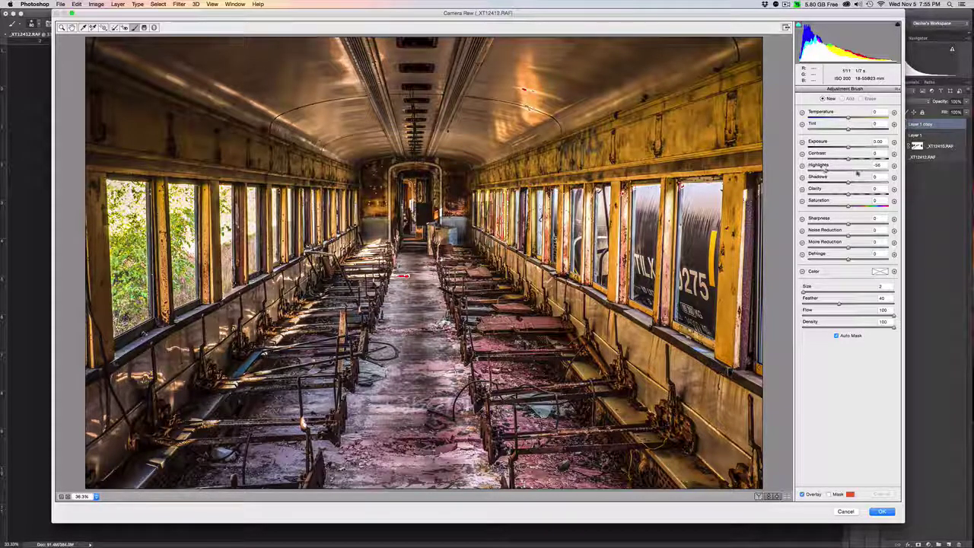
click(894, 166)
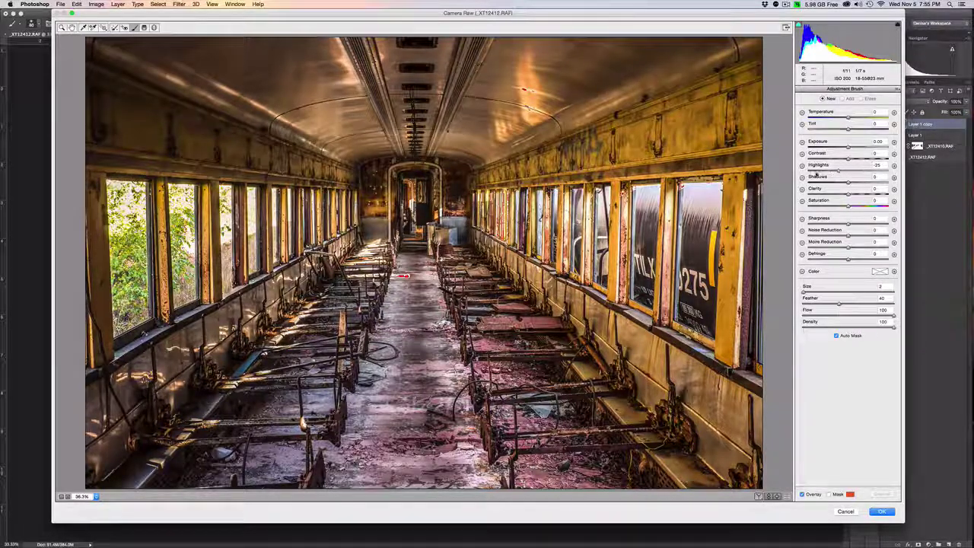
drag(837, 171, 839, 172)
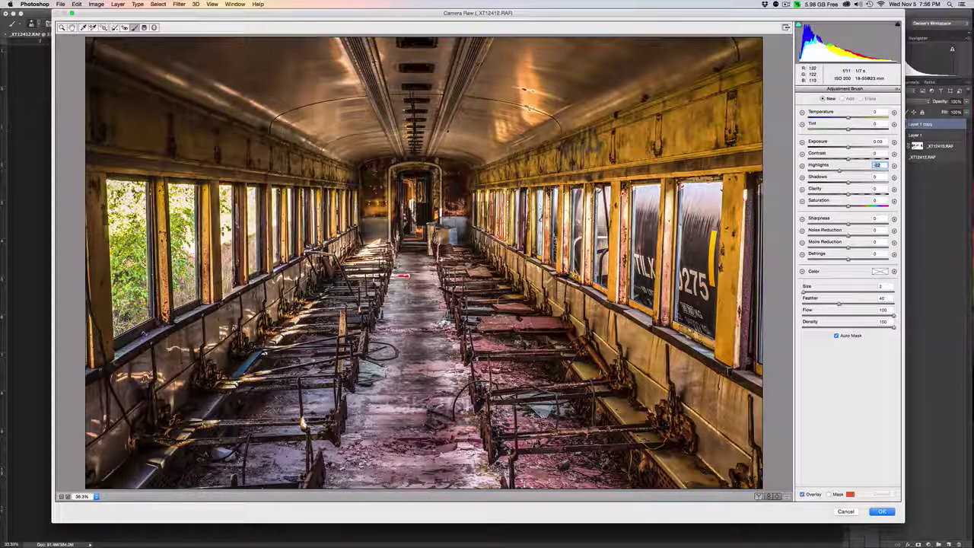
Set the Adjustment Brush's size to 6 and its feather to 70
key(])
key(])
key(])
key(])
key(])
key(])
key(])
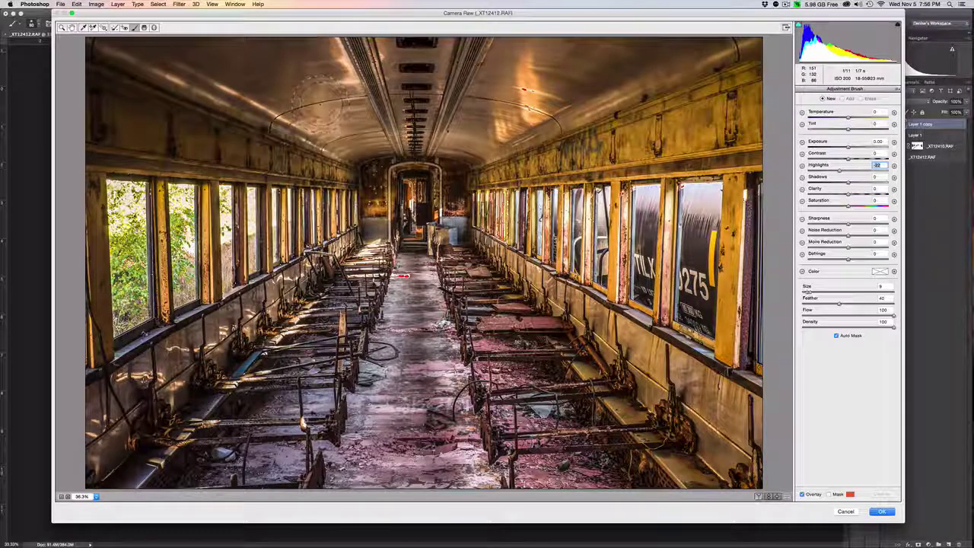
key(bracketleft)
key(bracketleft)
key(bracketleft)
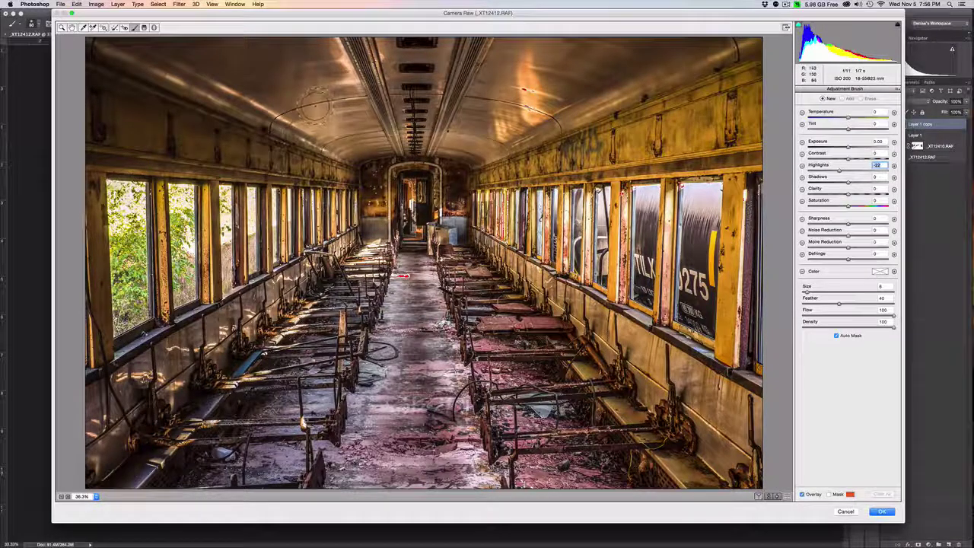
key(shift+bracketleft)
key(shift+bracketleft)
key(shift+bracketleft)
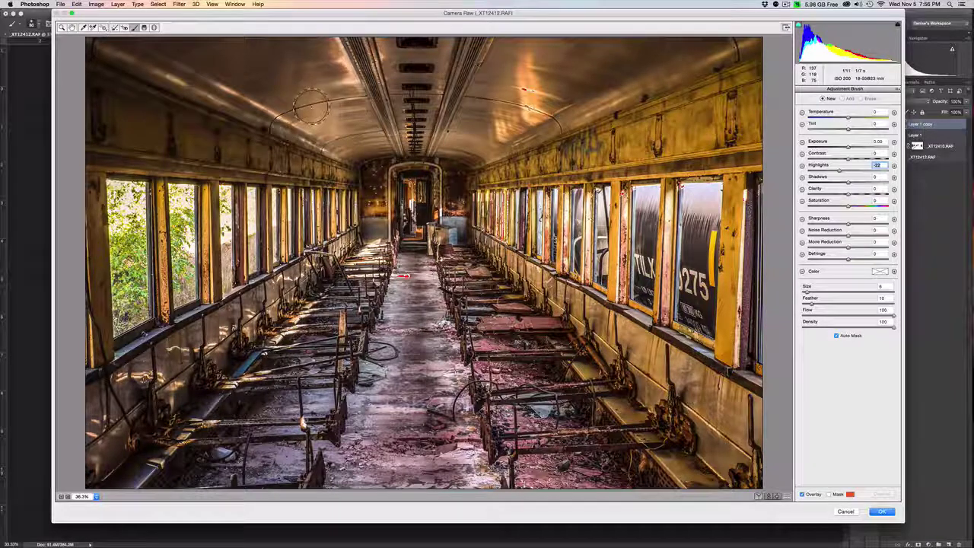
key(shift+bracketright)
key(shift+bracketright)
key(shift+bracketright)
key(shift+bracketright)
key(shift+bracketright)
key(shift+bracketright)
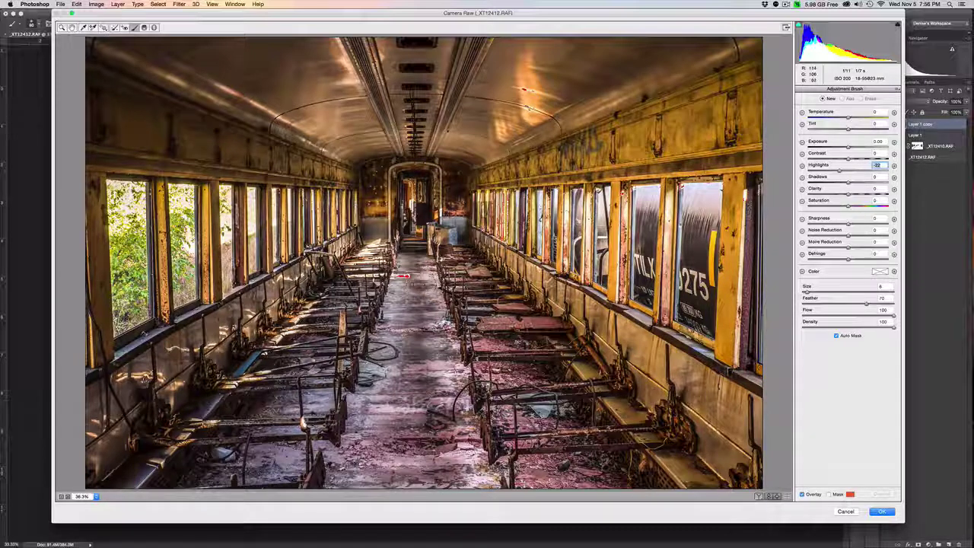
Reduce the Adjustment Brush to size 3 and paint over the clipped bright spot on the aisle floor
key(bracketleft)
key(bracketleft)
key(bracketleft)
click(399, 277)
drag(402, 277, 402, 272)
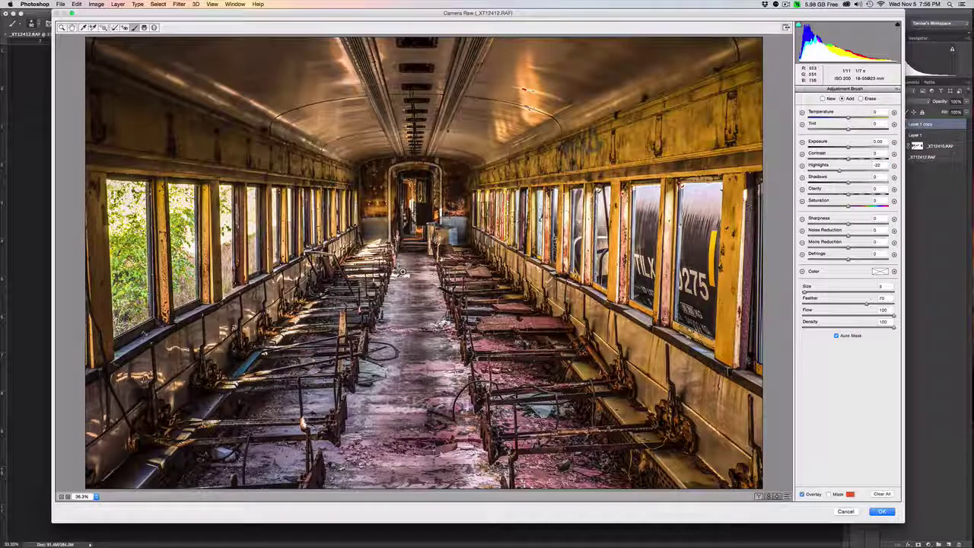
mouse_move(503, 223)
mouse_down()
mouse_move(510, 201)
mouse_move(502, 215)
mouse_up()
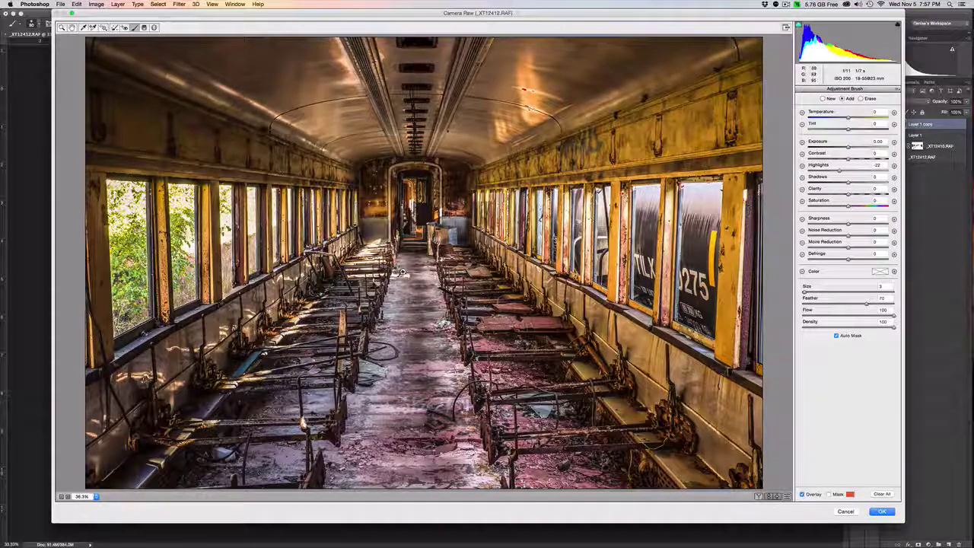
Lower the brushed area's Highlights to -38 and apply the Camera Raw adjustments
drag(838, 172, 834, 172)
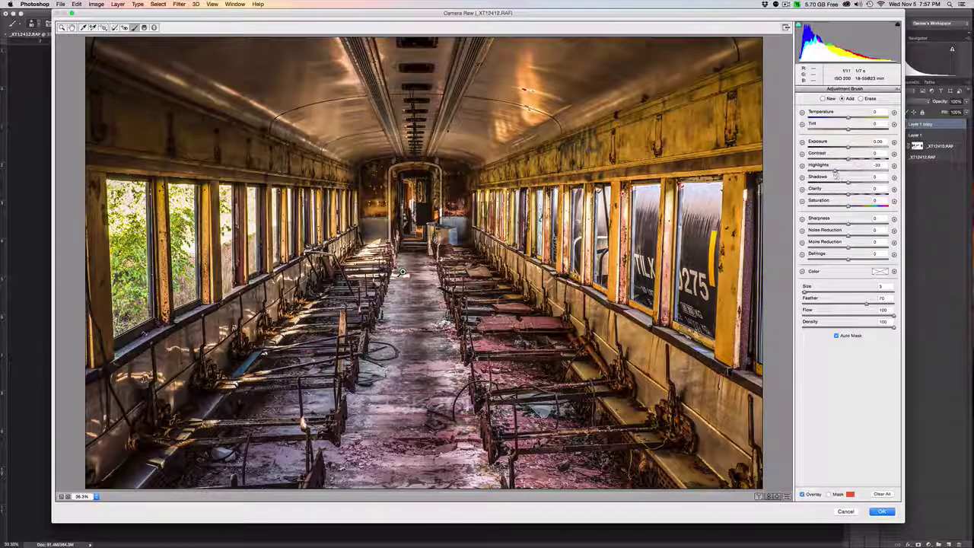
drag(834, 171, 832, 171)
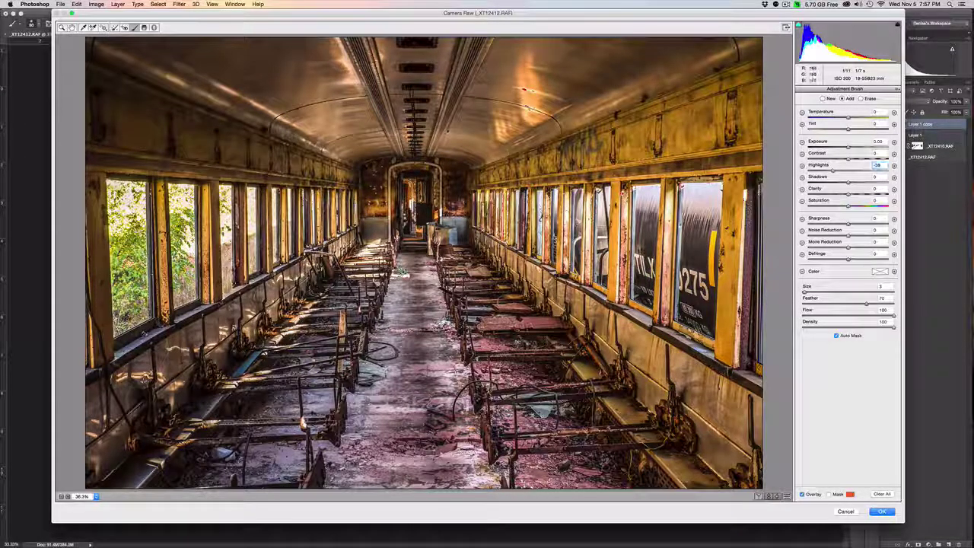
mouse_move(505, 202)
mouse_down()
mouse_move(502, 228)
mouse_move(508, 200)
mouse_up()
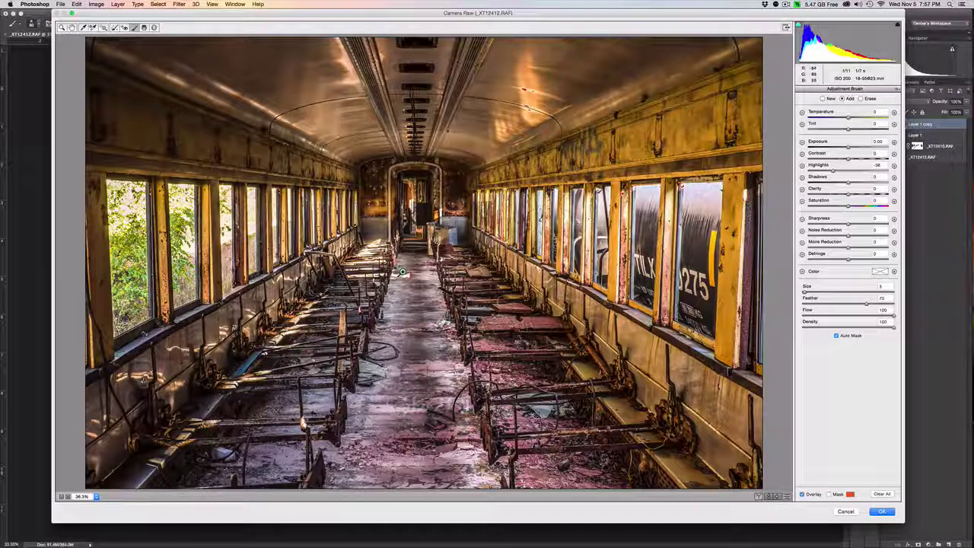
click(887, 513)
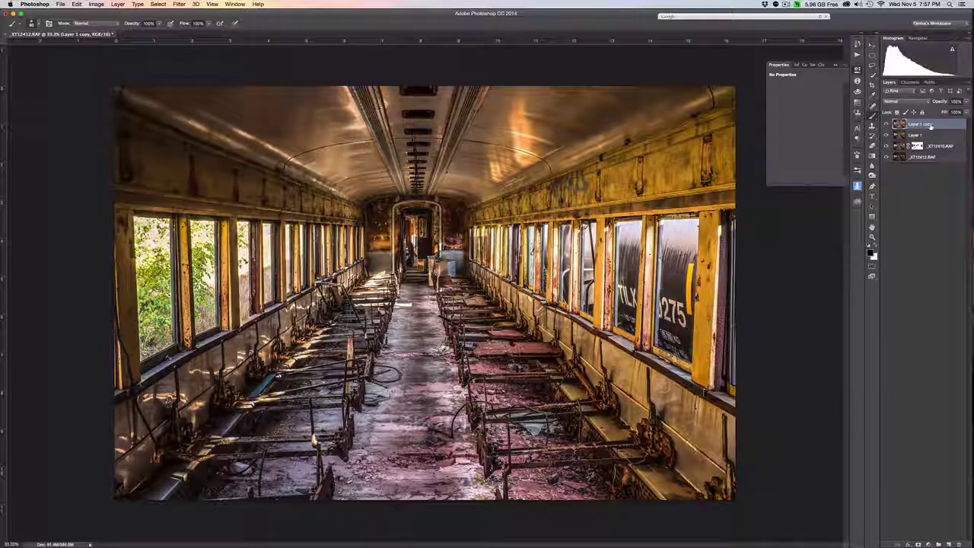
Duplicate the Camera Raw-edited top layer
key(super+j)
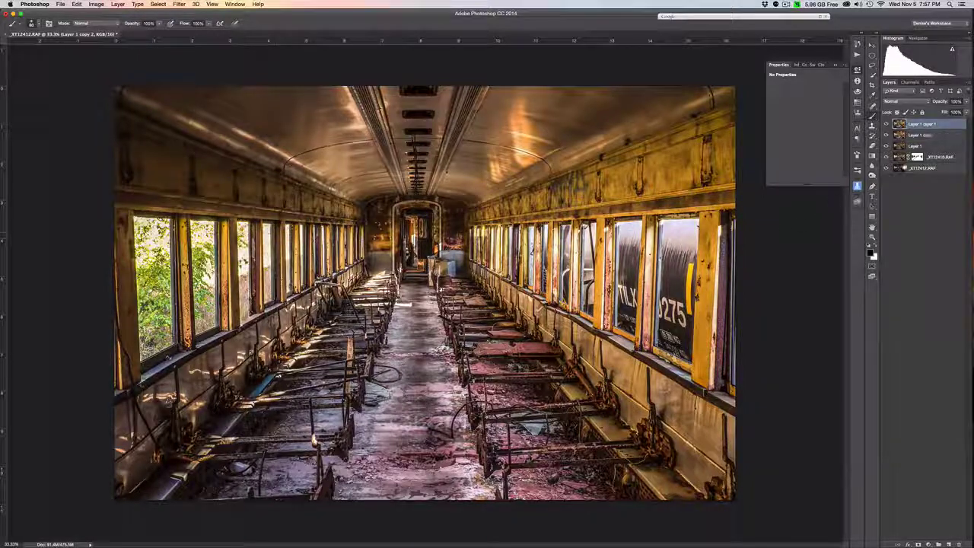
Rename the duplicated top layer "Screen", set its blend mode to Screen, and compare the image with and without it
double_click(923, 124)
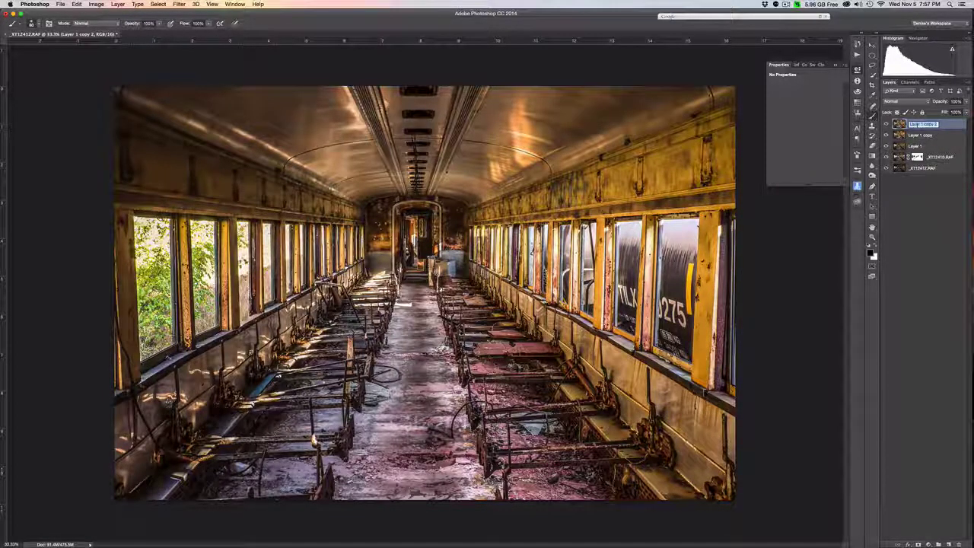
text(cle)
text(ton)
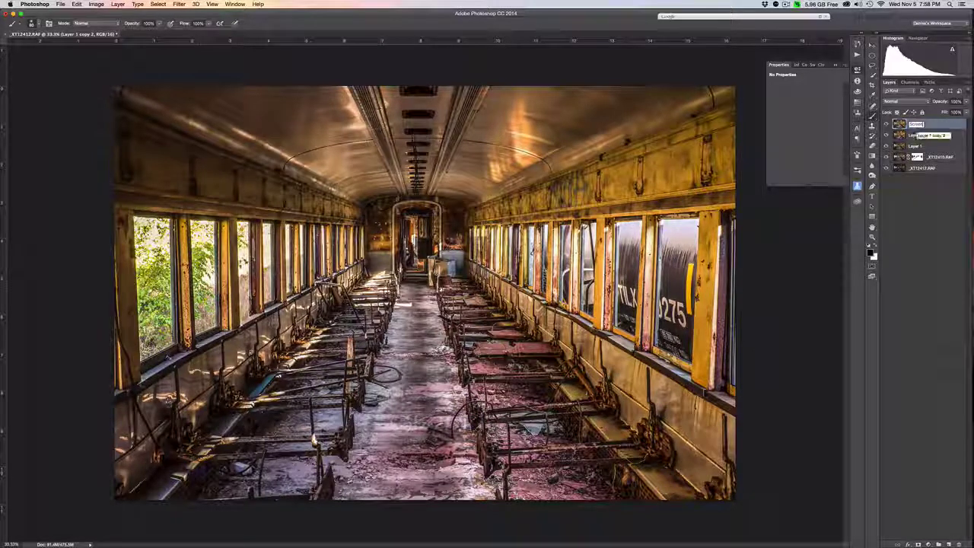
key(Return)
click(900, 101)
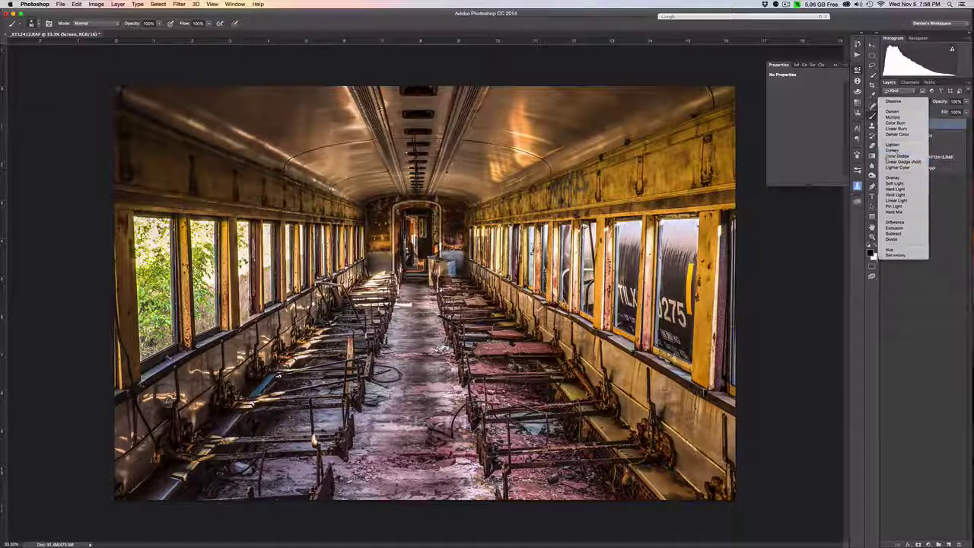
click(890, 155)
click(885, 146)
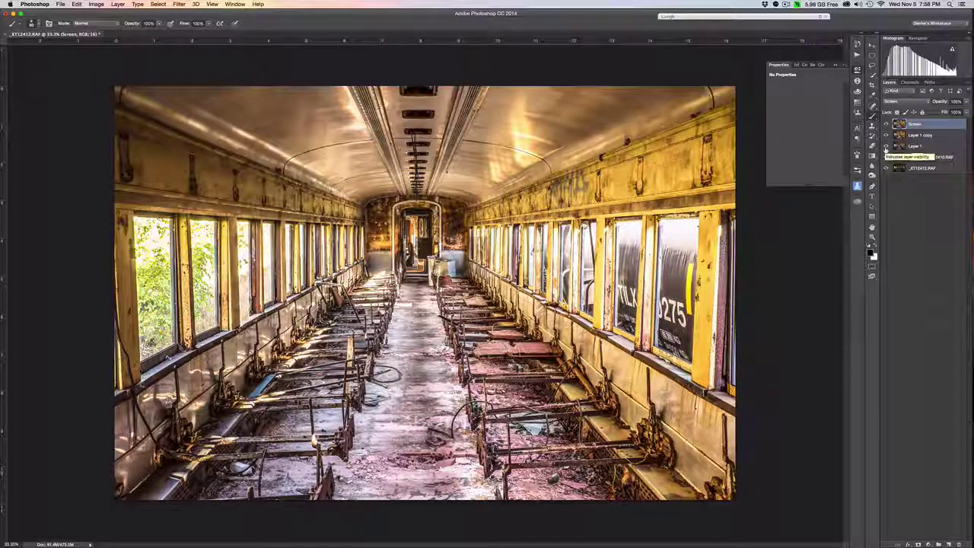
click(885, 124)
click(885, 124)
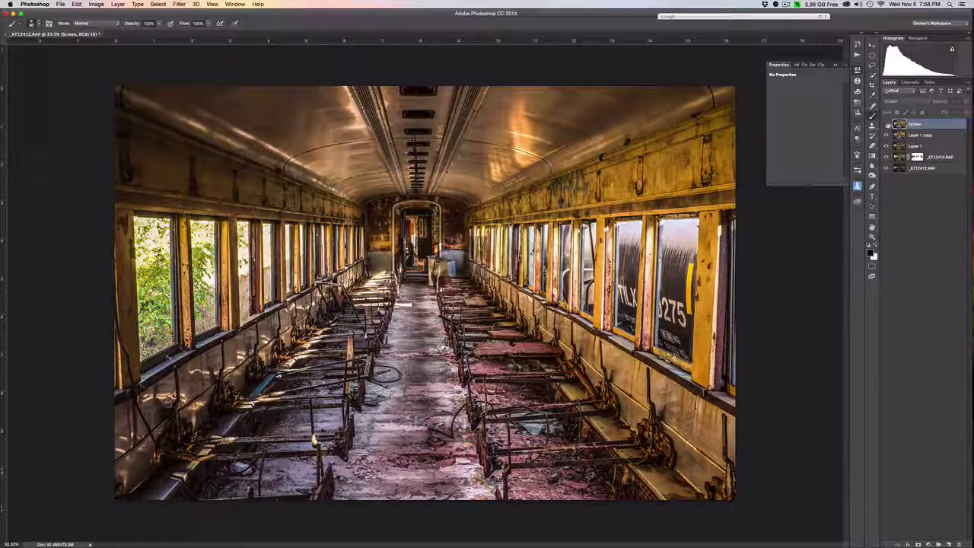
click(885, 124)
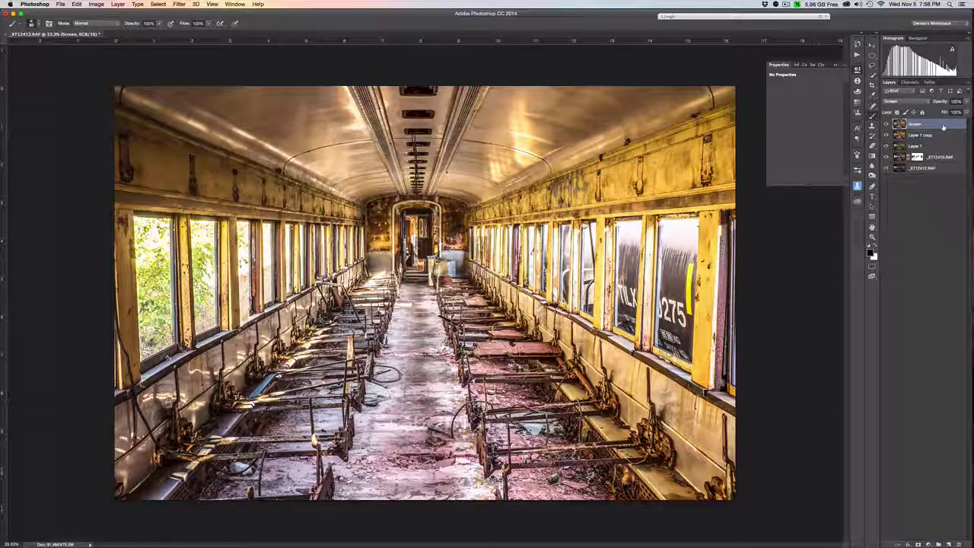
Duplicate the Screen layer under the name "glow" and set its blend mode to Multiply
key(super+j)
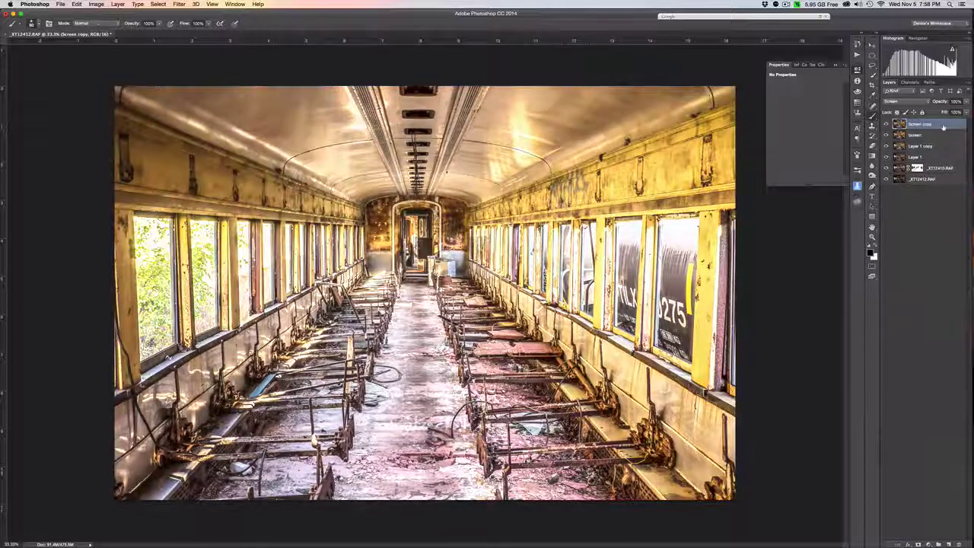
double_click(918, 125)
text(glow)
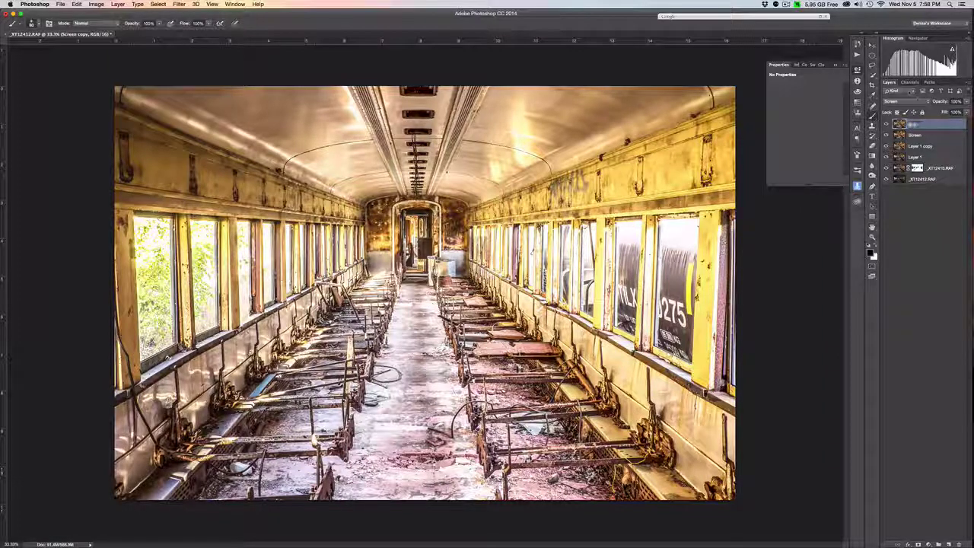
key(Return)
click(910, 101)
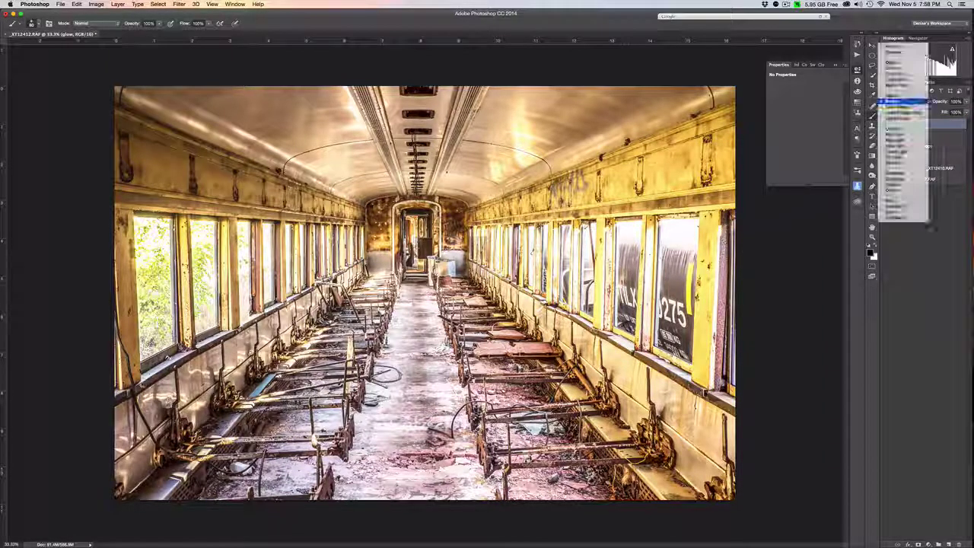
click(897, 70)
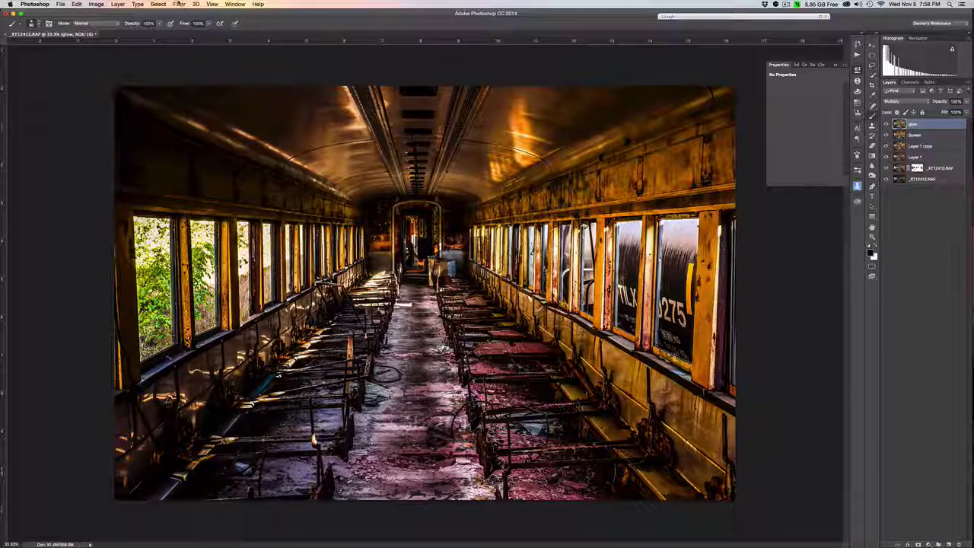
Apply a Gaussian Blur with a radius of 16.2 pixels to the glow layer
click(179, 4)
mouse_move(210, 96)
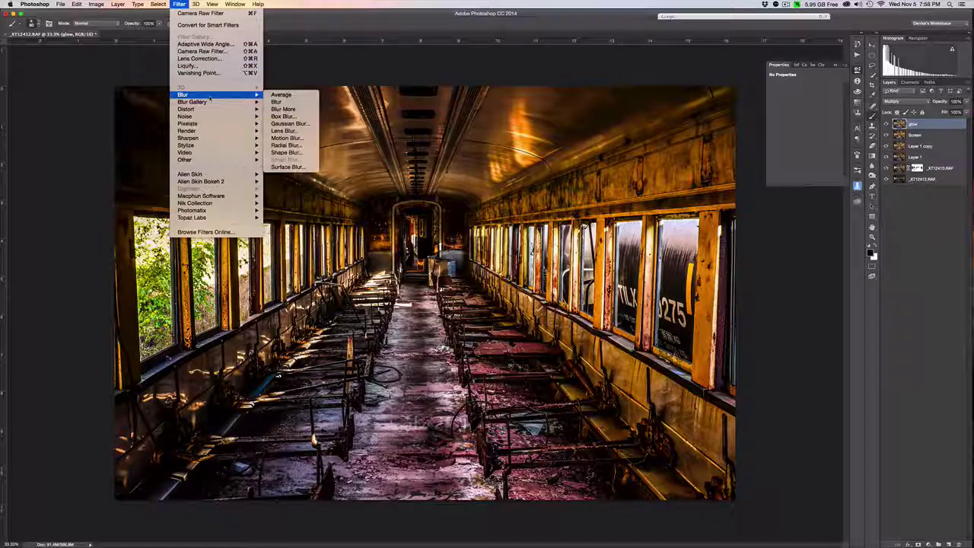
click(289, 124)
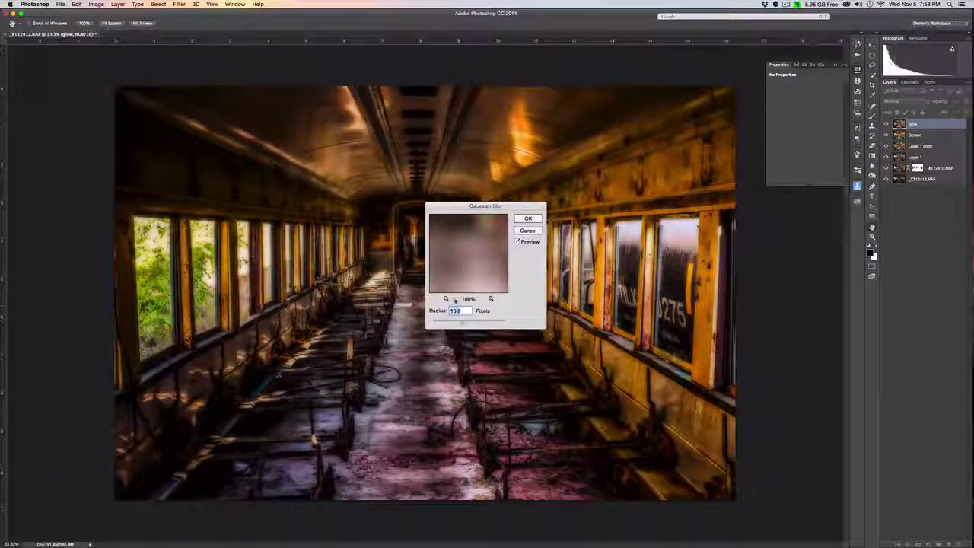
text(16)
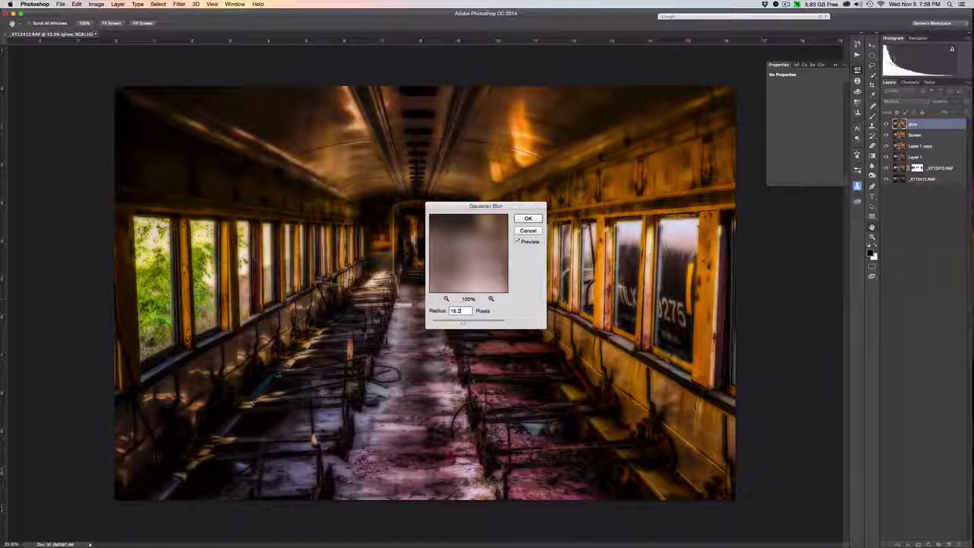
text(.2)
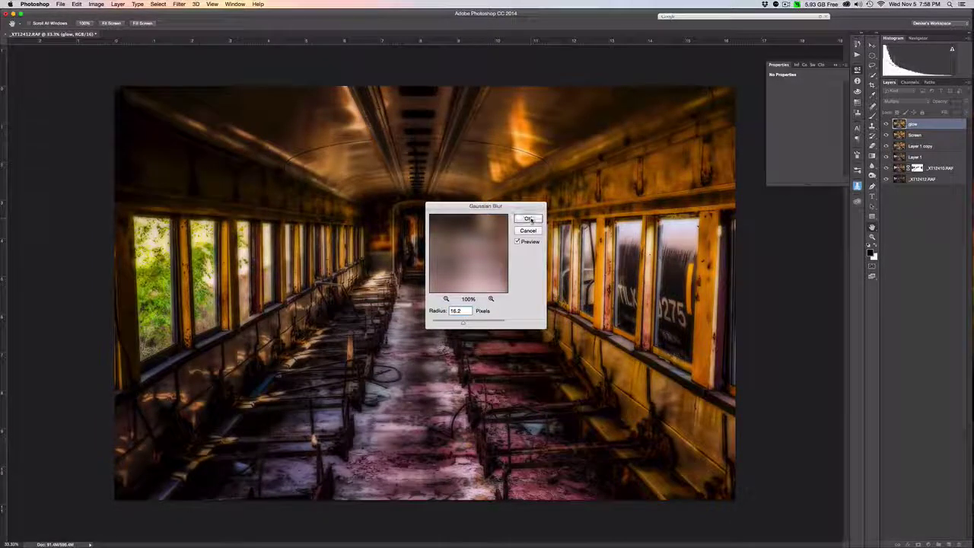
click(528, 219)
key(b)
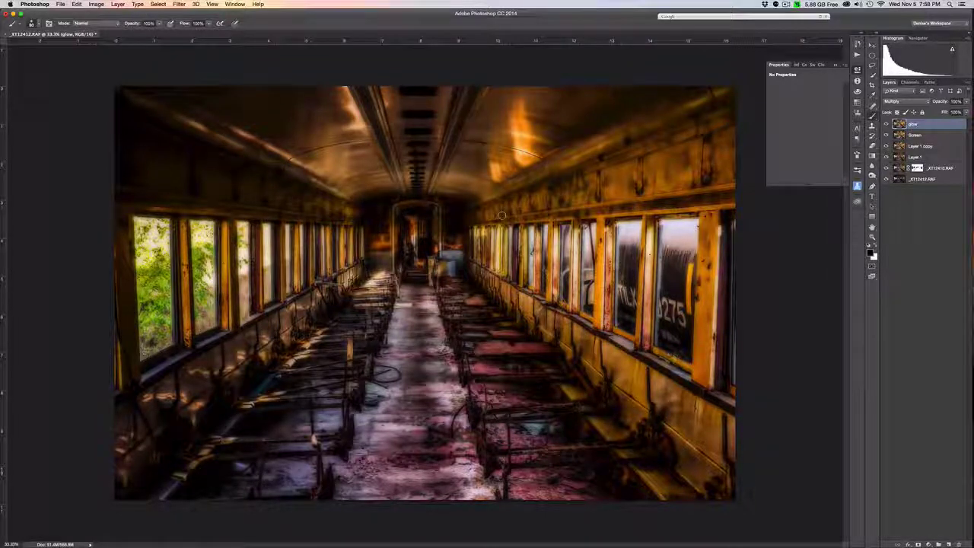
Lower the glow layer's opacity to 40% and the Screen layer's opacity to about 21%
click(965, 101)
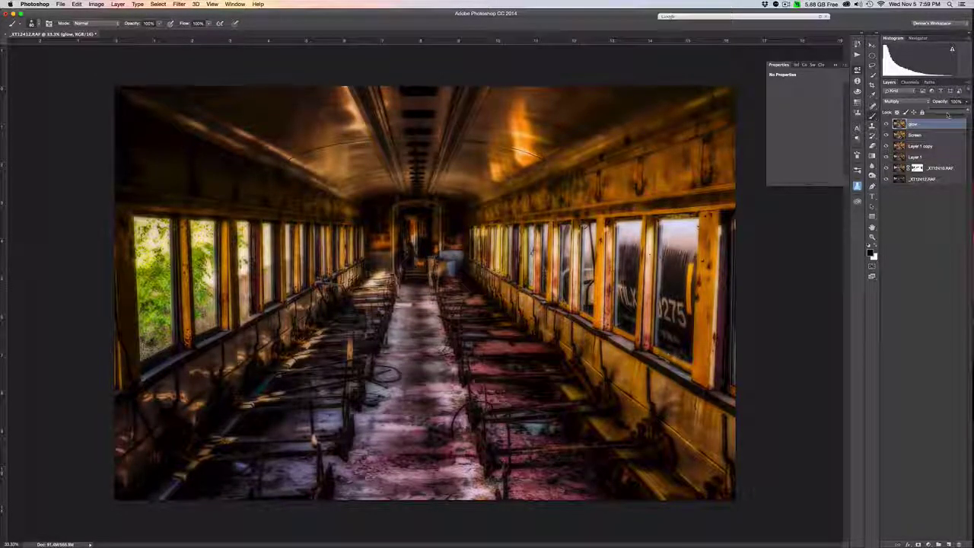
click(966, 101)
drag(967, 112, 946, 112)
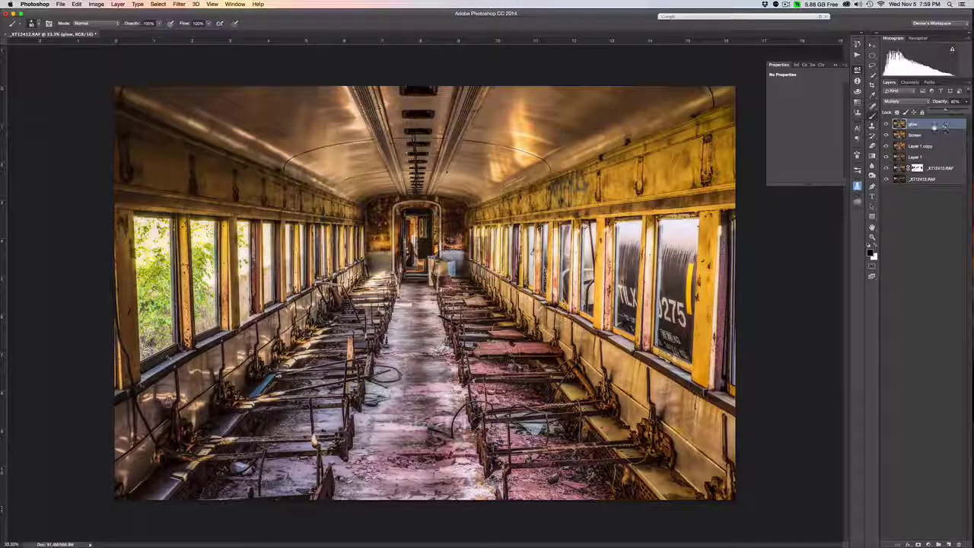
click(933, 135)
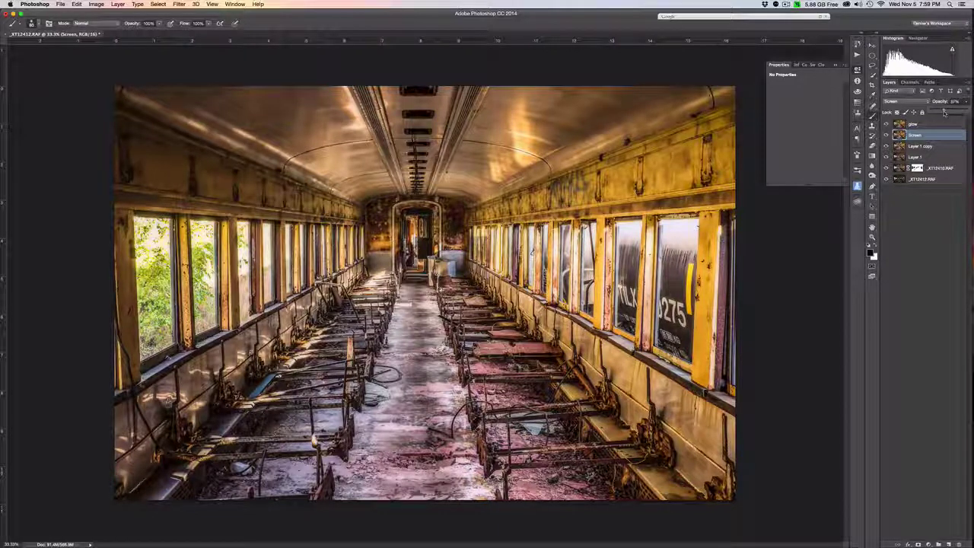
drag(960, 112, 943, 112)
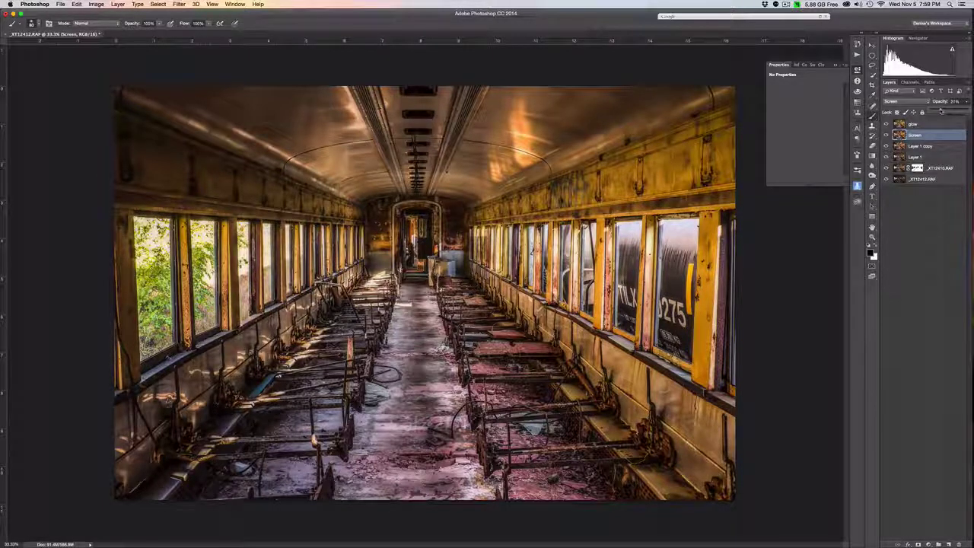
drag(944, 112, 942, 112)
Raise the glow layer's opacity to 50%
click(937, 124)
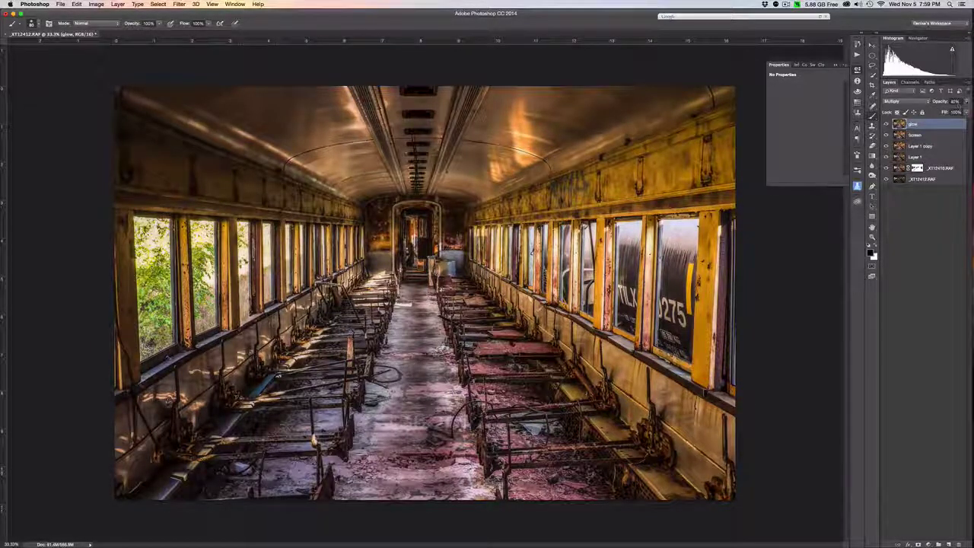
click(966, 101)
drag(944, 111, 949, 112)
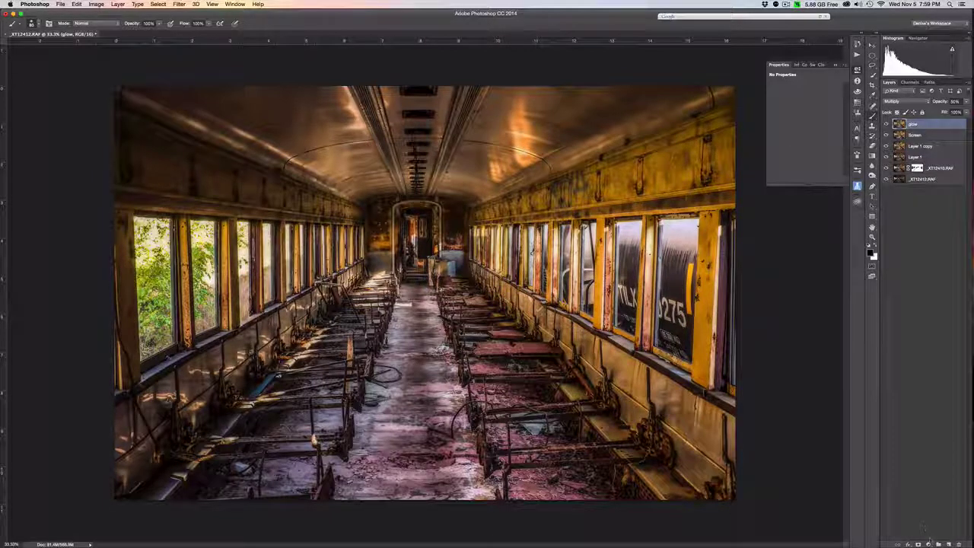
Add a Levels adjustment layer above the glow layer with the white input at 226 and the midtones at 0.84
click(928, 544)
click(943, 448)
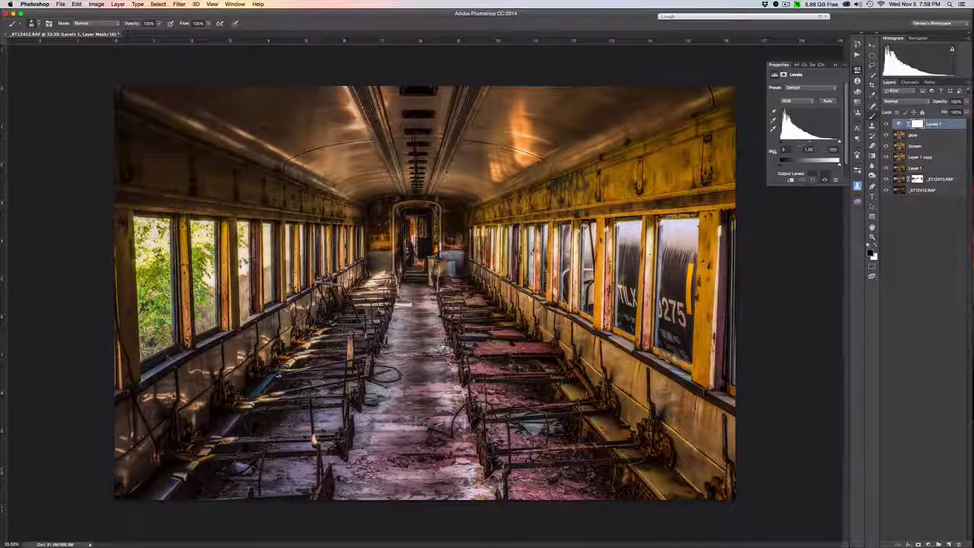
drag(840, 143, 833, 143)
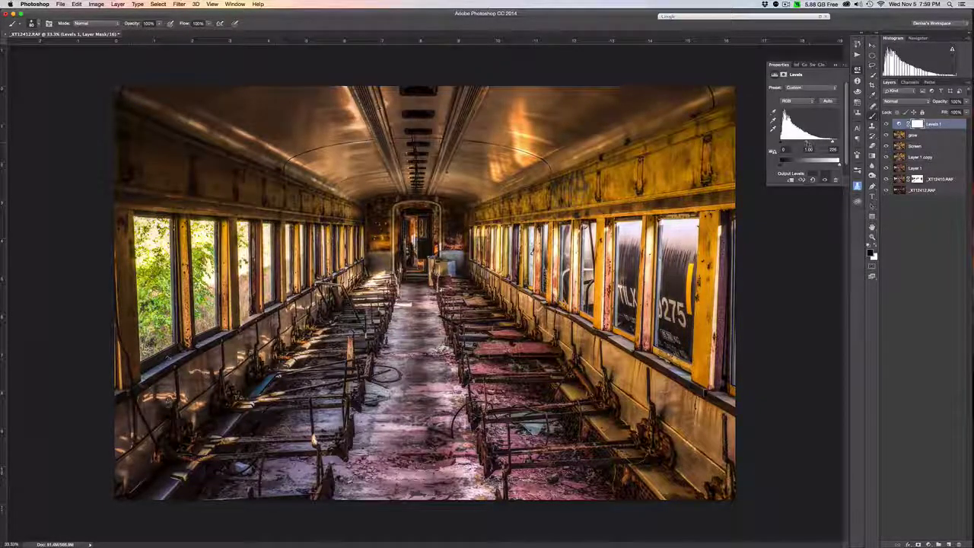
drag(806, 143, 809, 144)
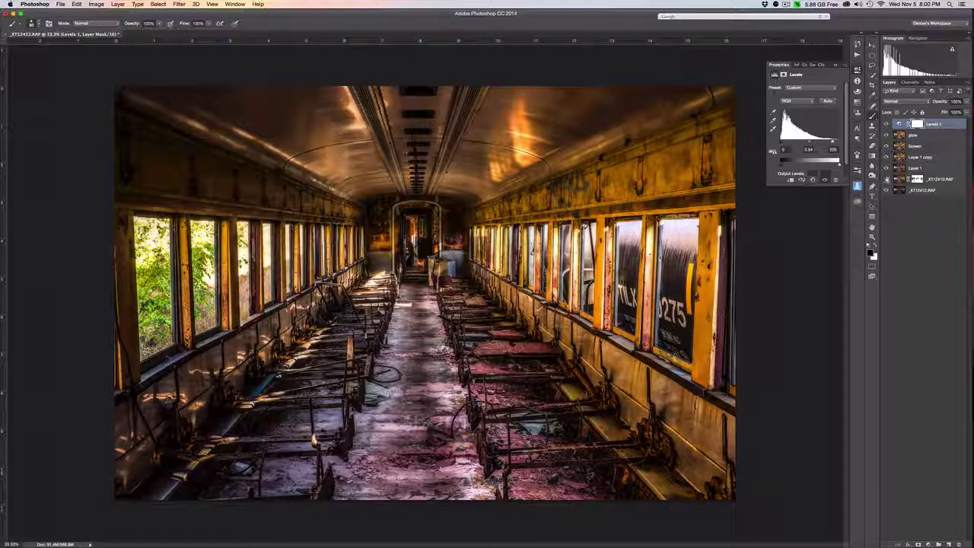
Hide every layer above the base exposure, then show them again one by one to review each edit's effect
drag(887, 179, 886, 124)
click(886, 179)
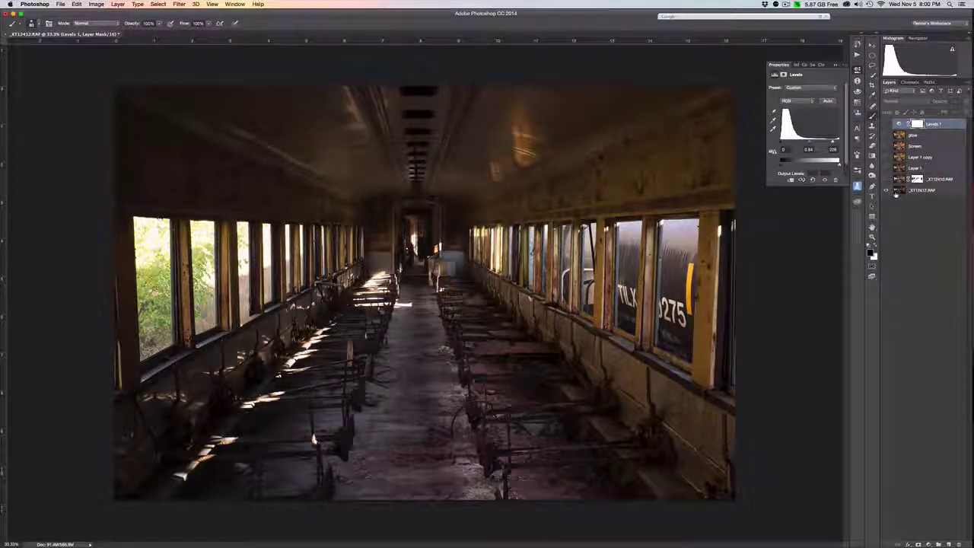
click(886, 179)
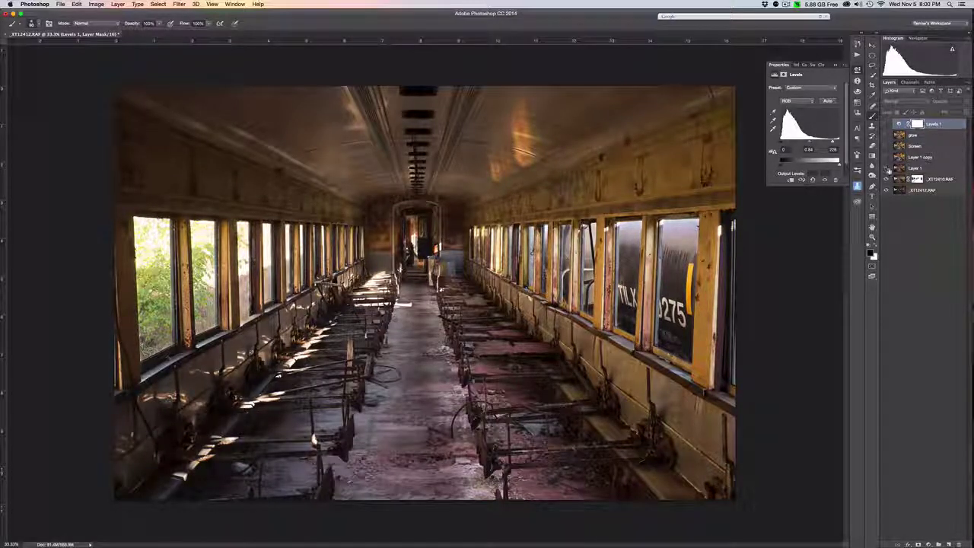
click(887, 169)
click(886, 157)
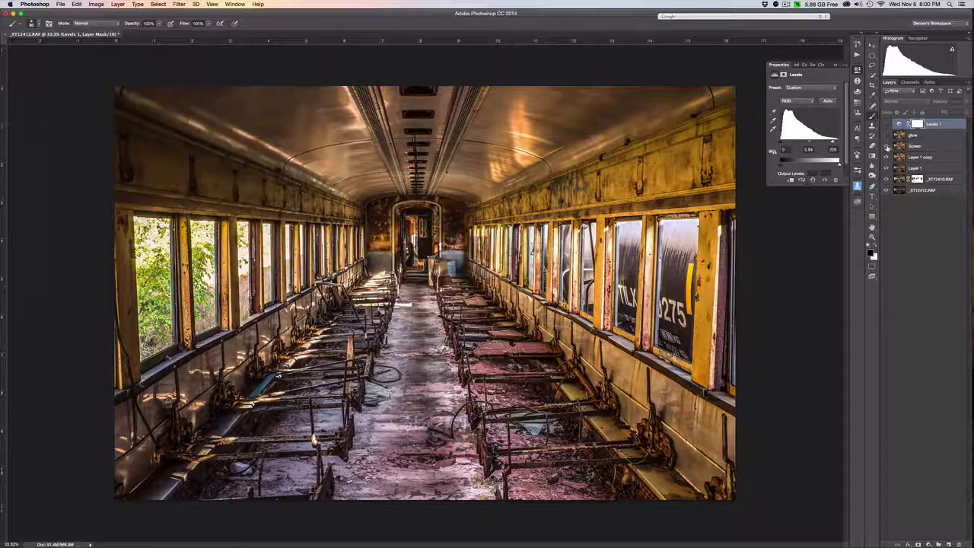
click(887, 147)
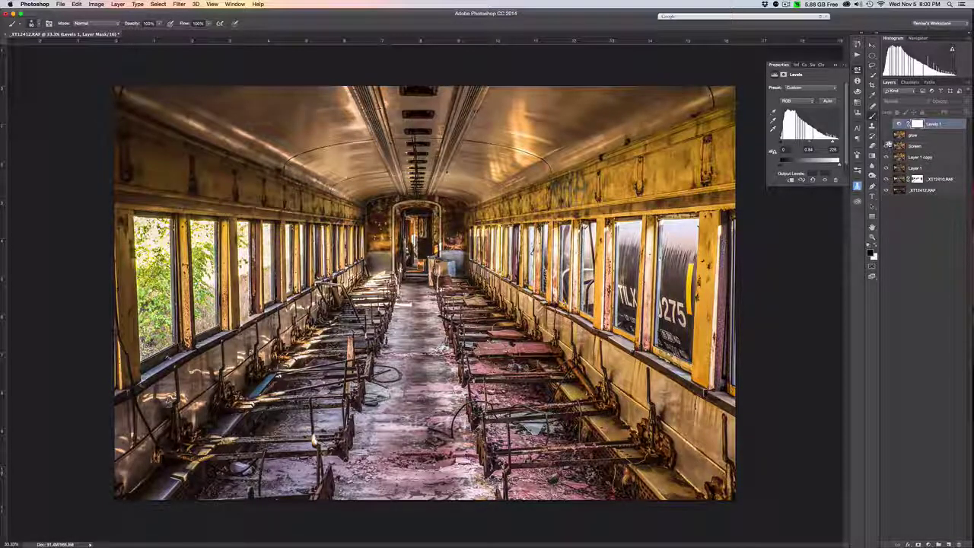
click(887, 135)
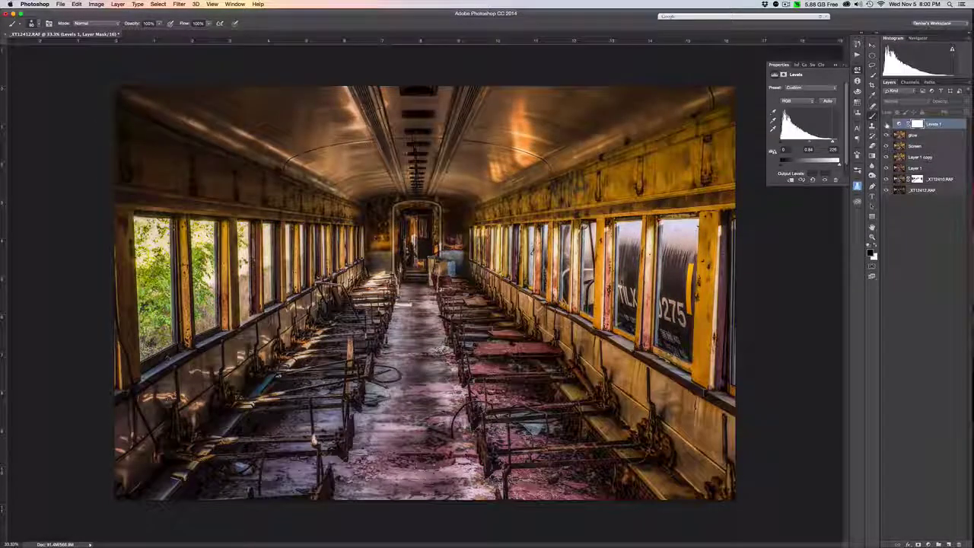
click(887, 123)
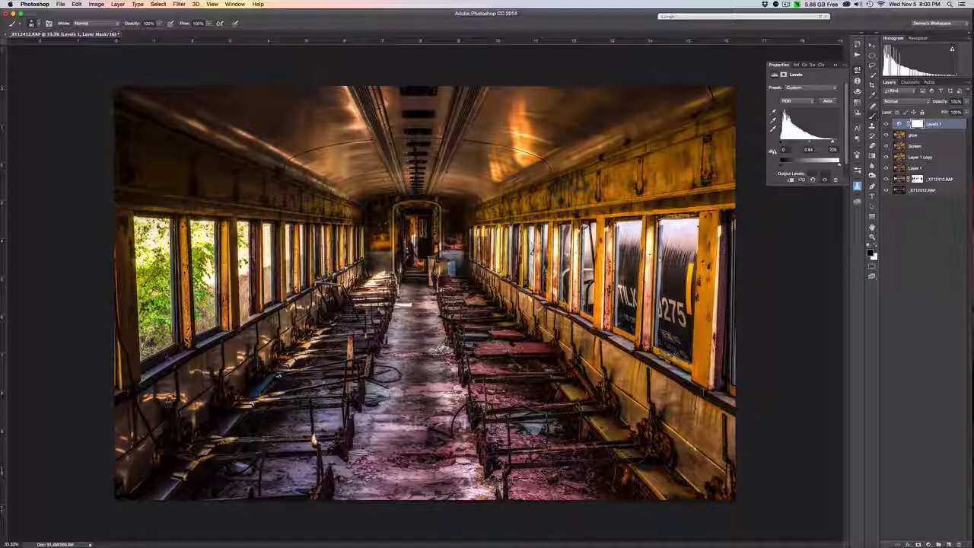
Crop a narrow strip off the right edge of the train car image
key(c)
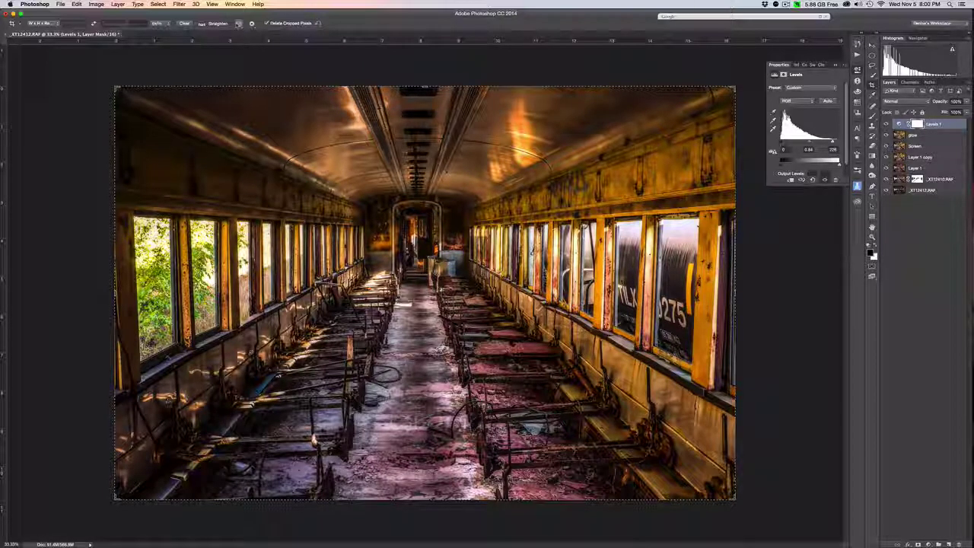
click(239, 24)
click(259, 35)
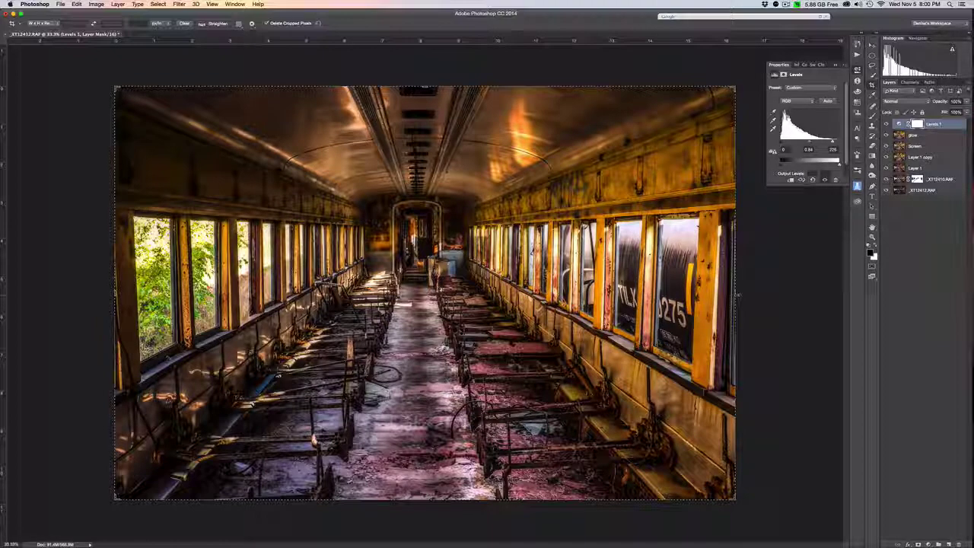
drag(737, 293, 728, 291)
key(Return)
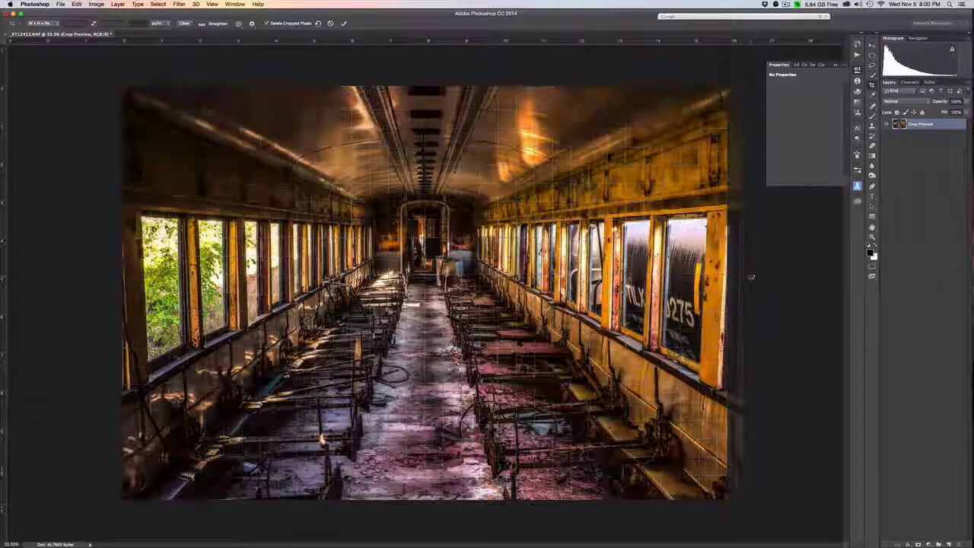
key(Return)
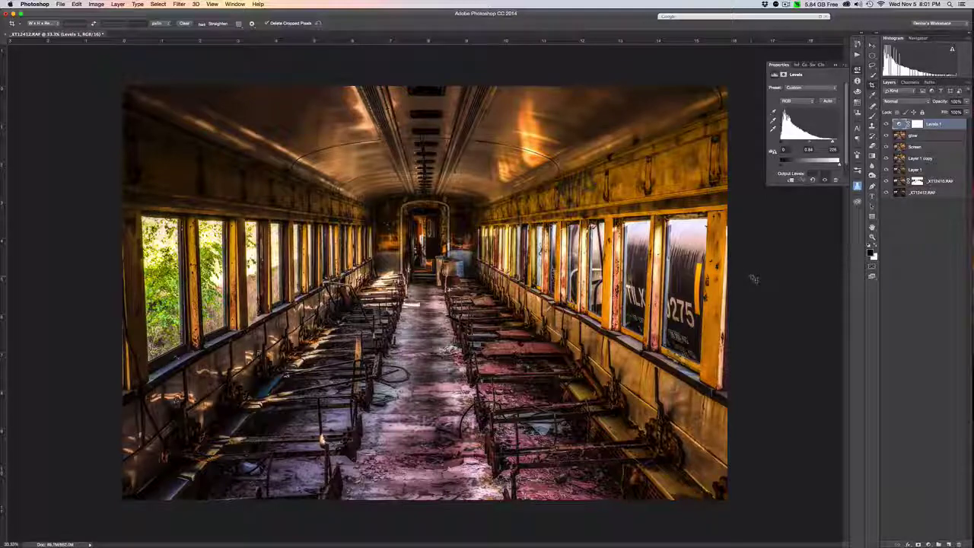